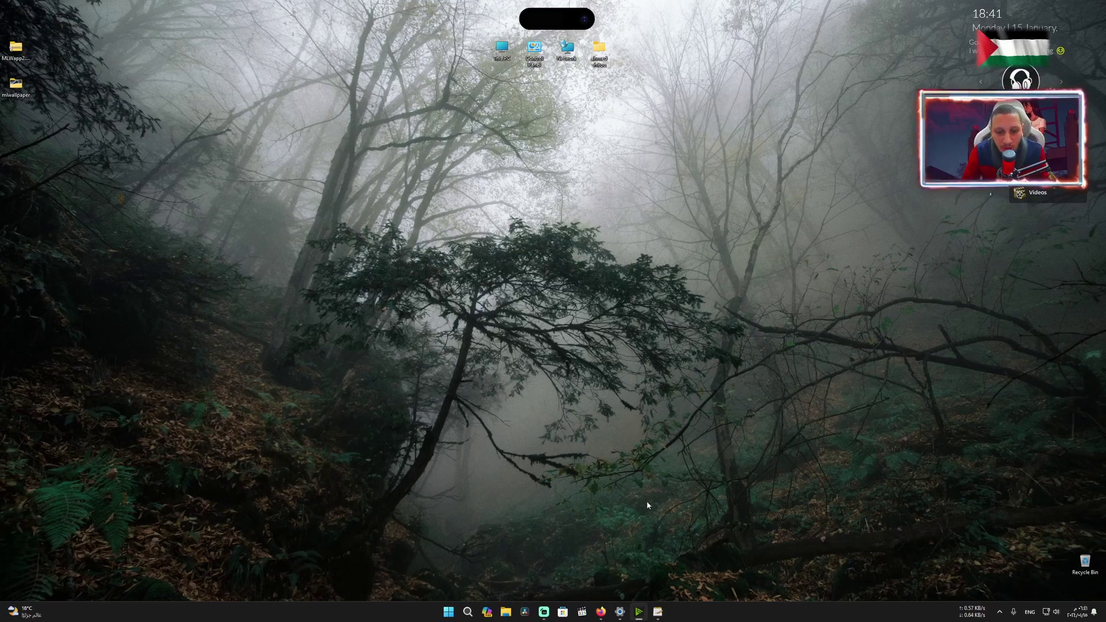
# Move the MLWapp archive toward the middle of the desktop and extract it there with WinRAR
pyautogui.click(600, 612)
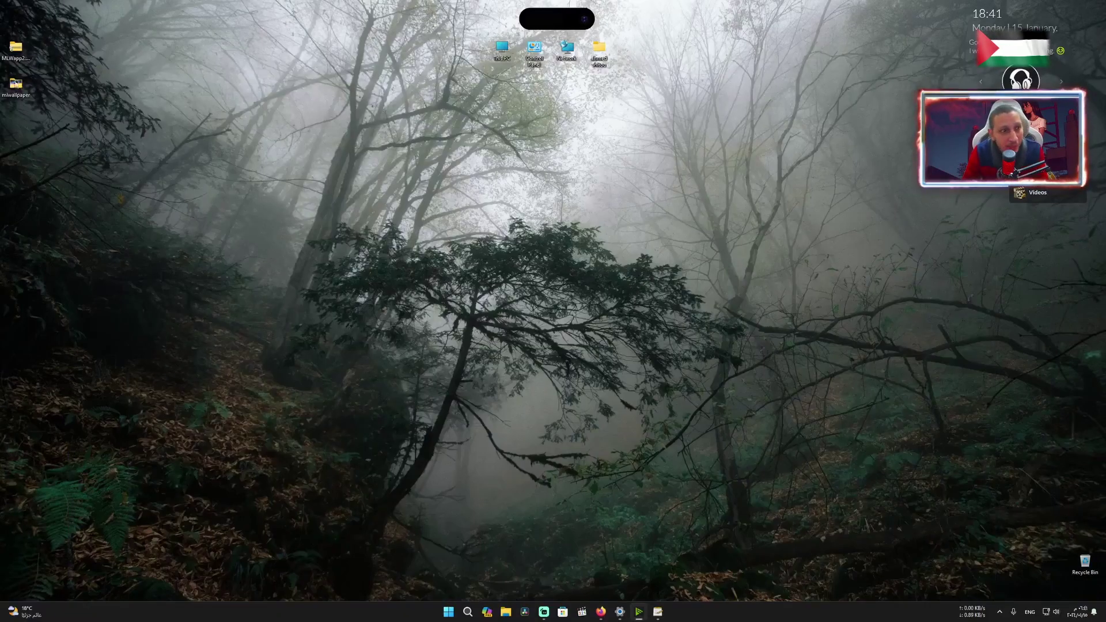
pyautogui.moveTo(18, 52); pyautogui.dragTo(436, 159)
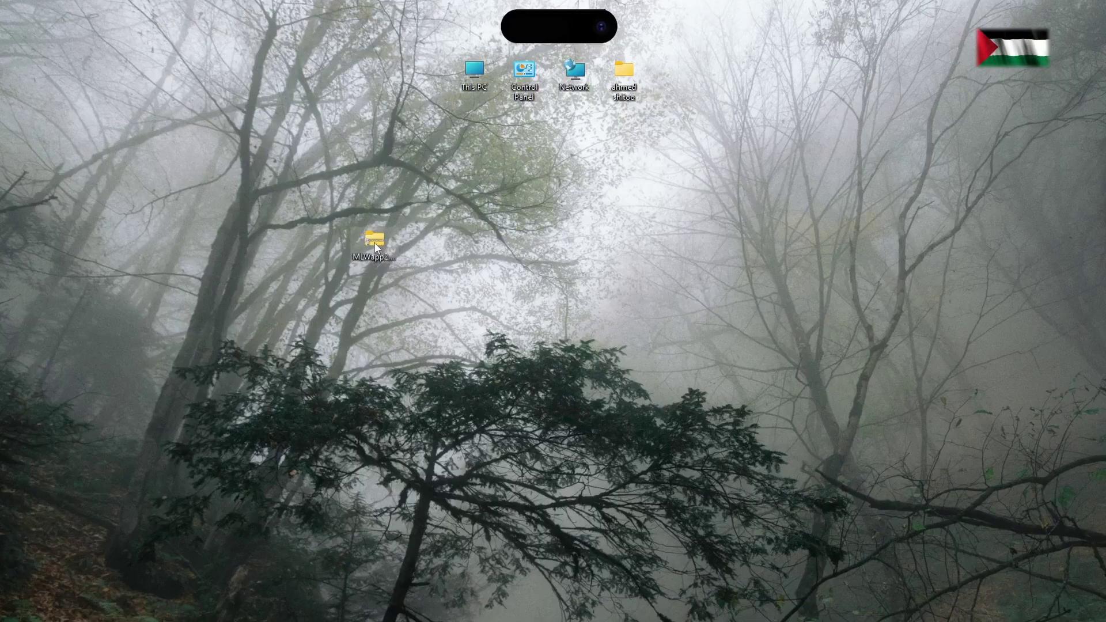
pyautogui.rightClick(374, 242)
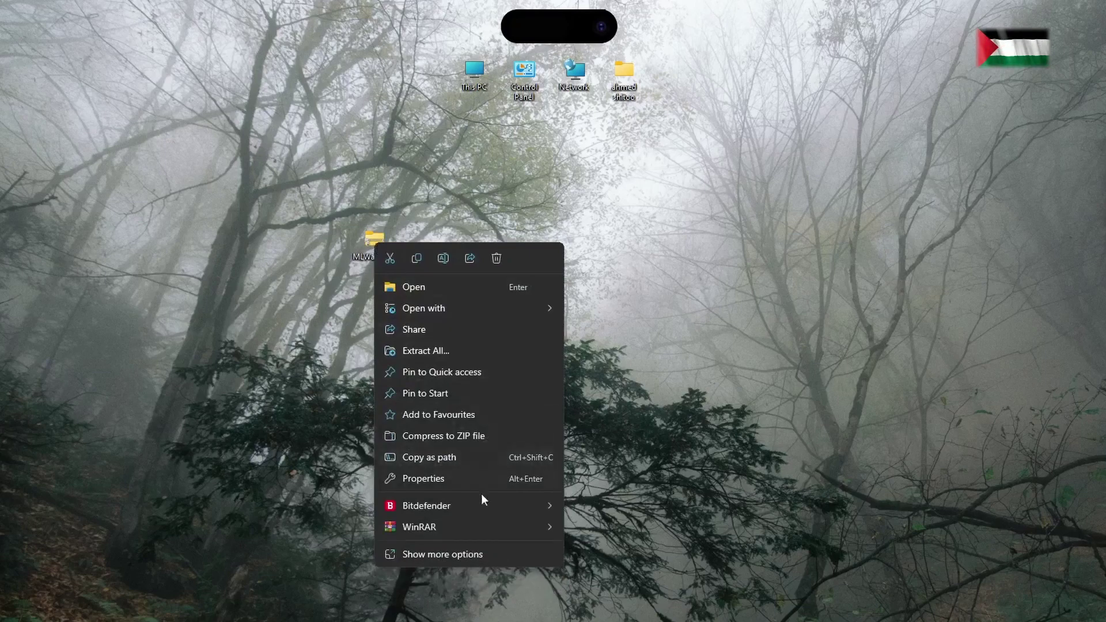
pyautogui.moveTo(500, 526)
pyautogui.click(613, 585)
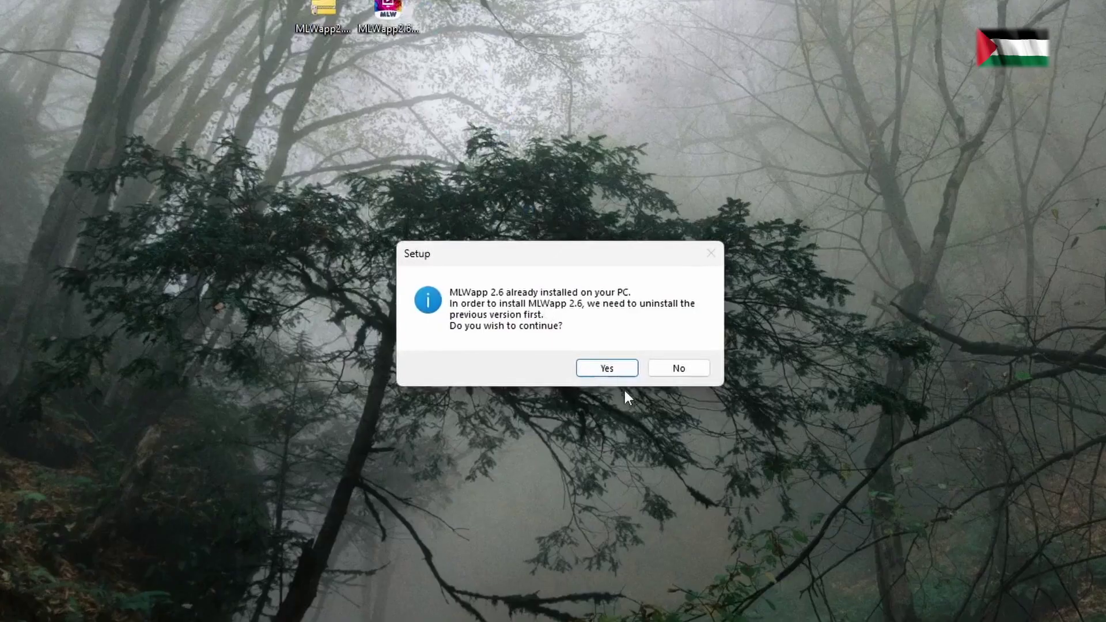
# Agree to uninstall the previous version, install MLWapp 2.6 in C:\Program Files\MLWapp with a desktop icon, and launch it
pyautogui.click(581, 338)
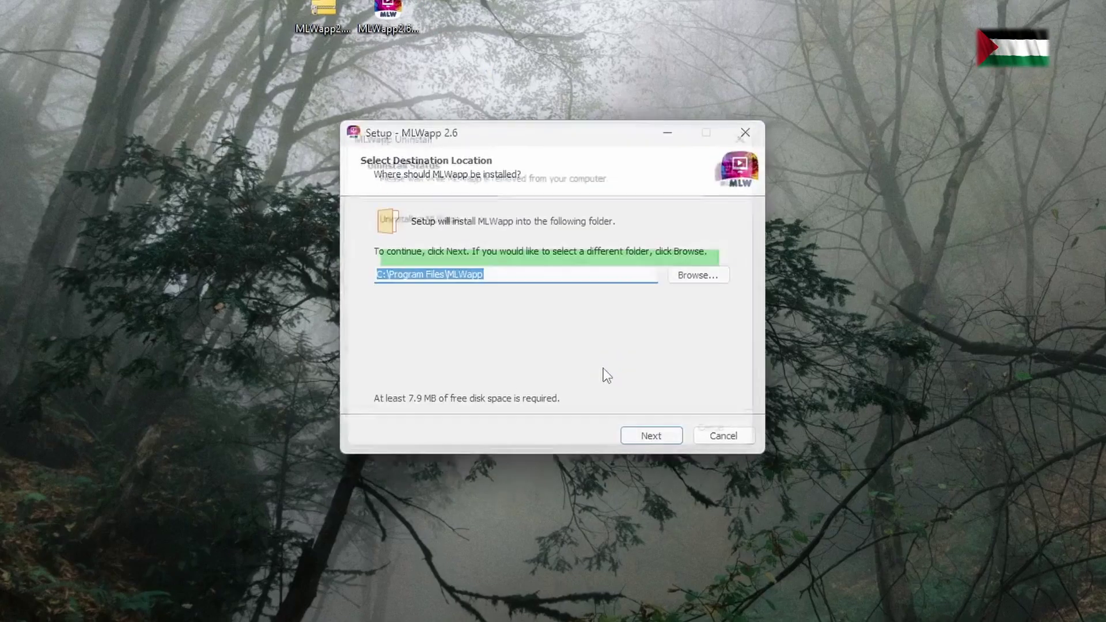
pyautogui.click(650, 435)
pyautogui.click(656, 435)
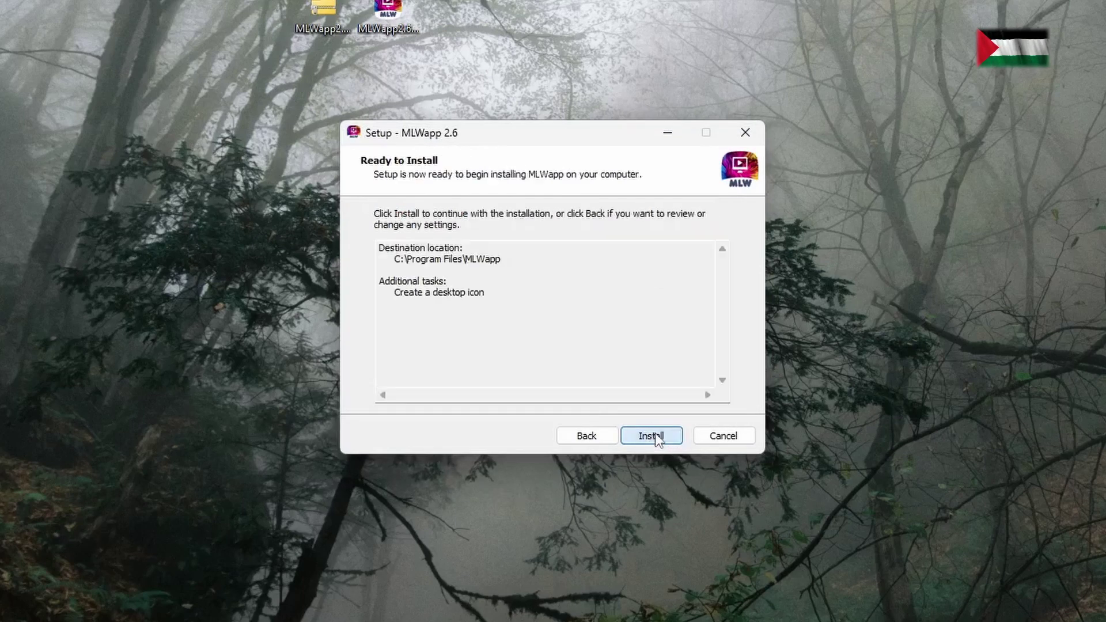
pyautogui.click(655, 437)
pyautogui.click(654, 437)
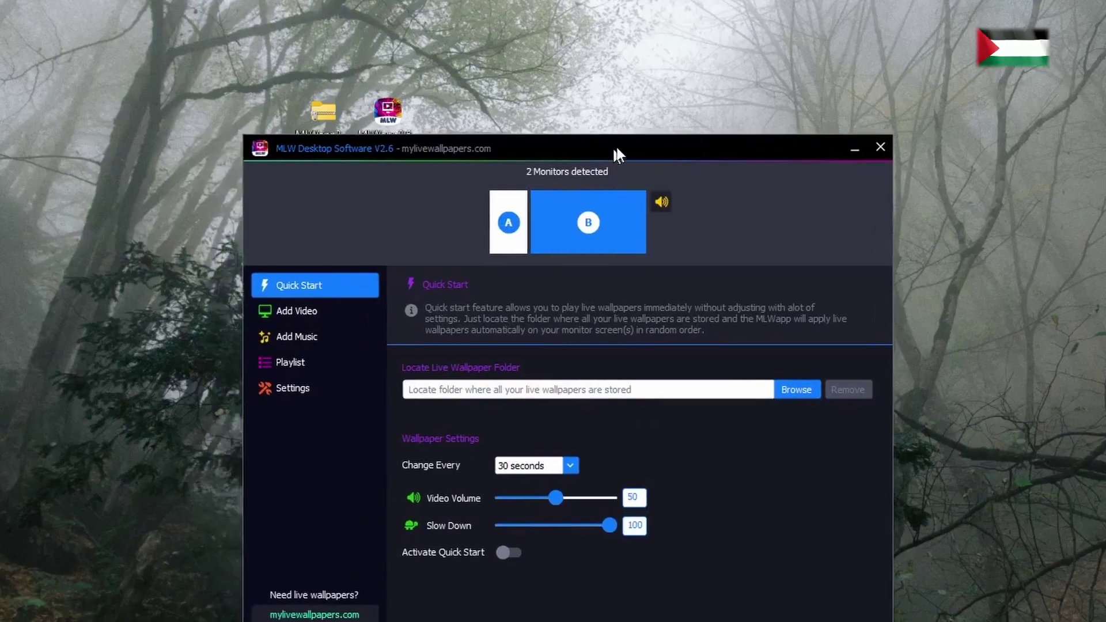
pyautogui.moveTo(615, 149); pyautogui.dragTo(594, 75)
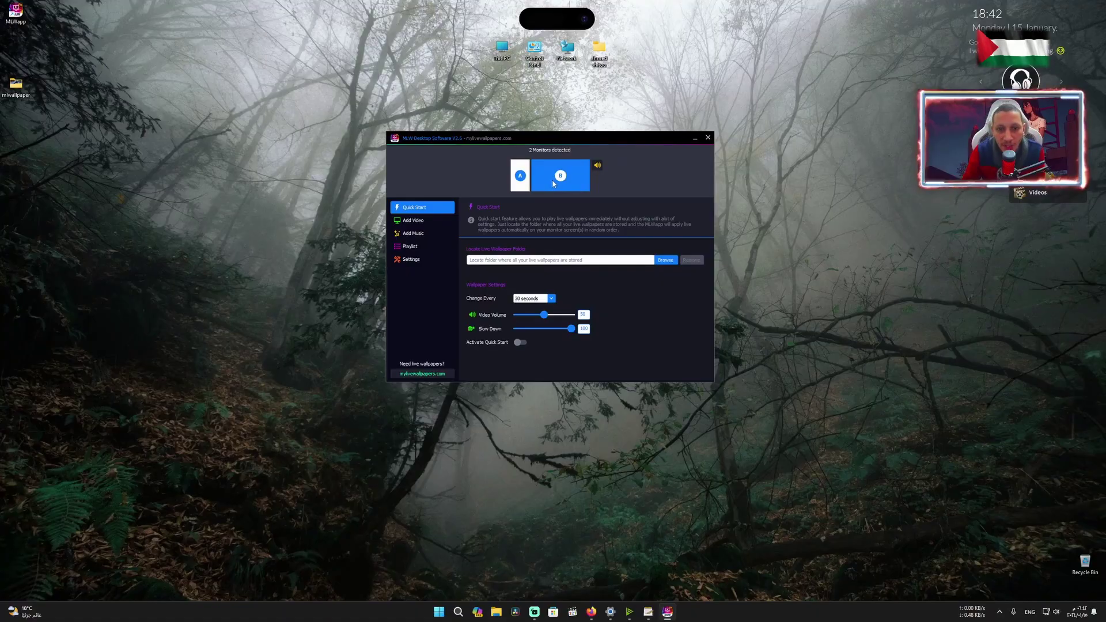
# Open the mylivewallpapers.com site from MLWapp and look through its live wallpaper categories and resolutions
pyautogui.click(551, 155)
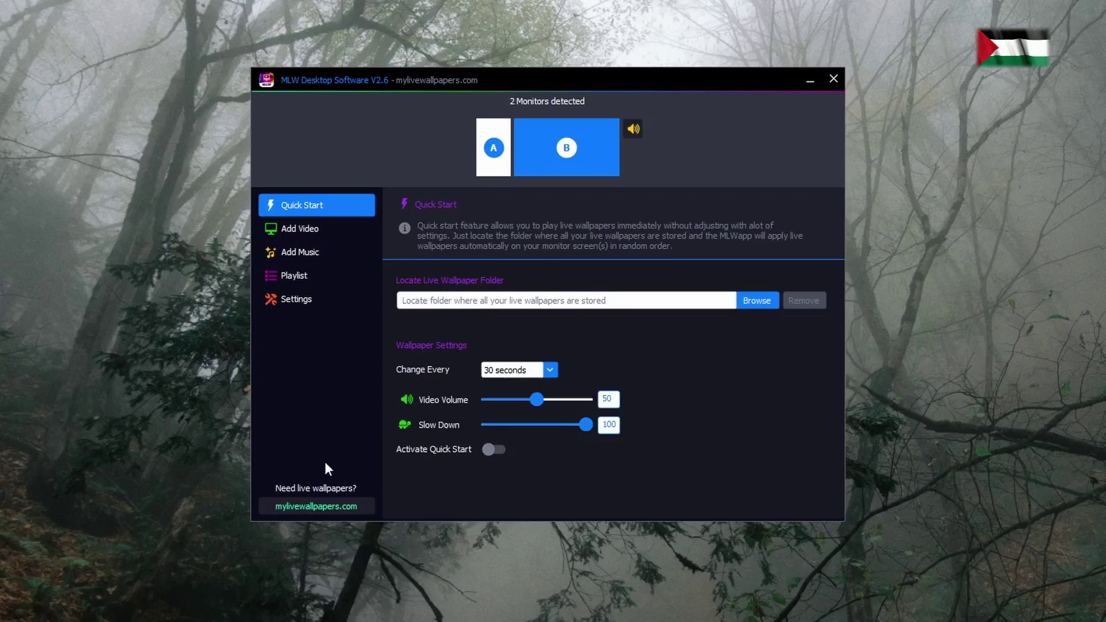
pyautogui.click(315, 509)
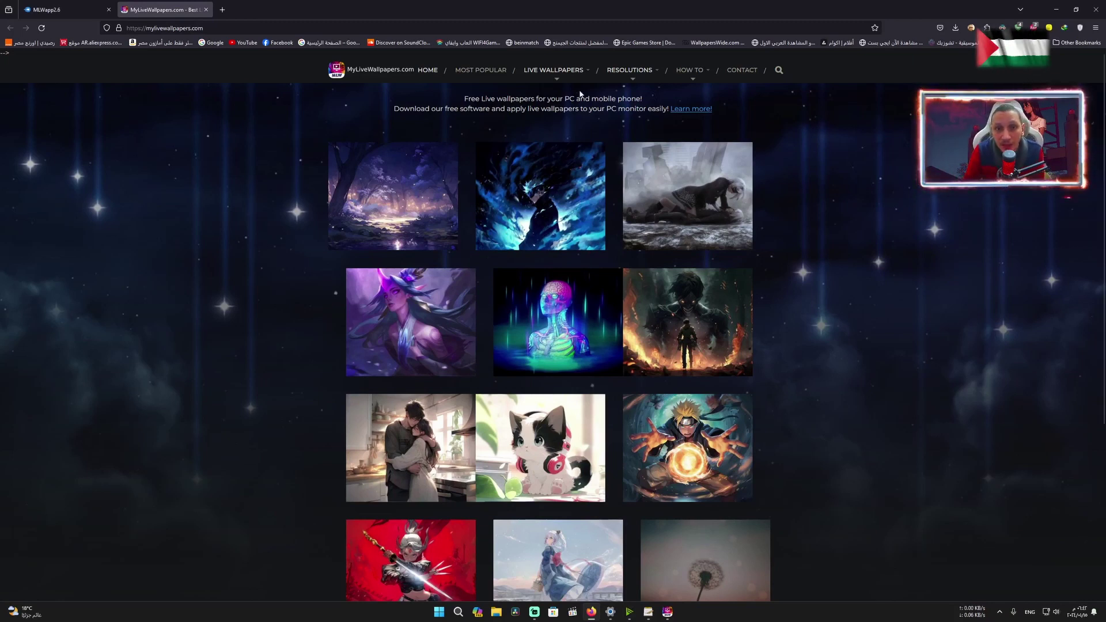
pyautogui.moveTo(556, 79)
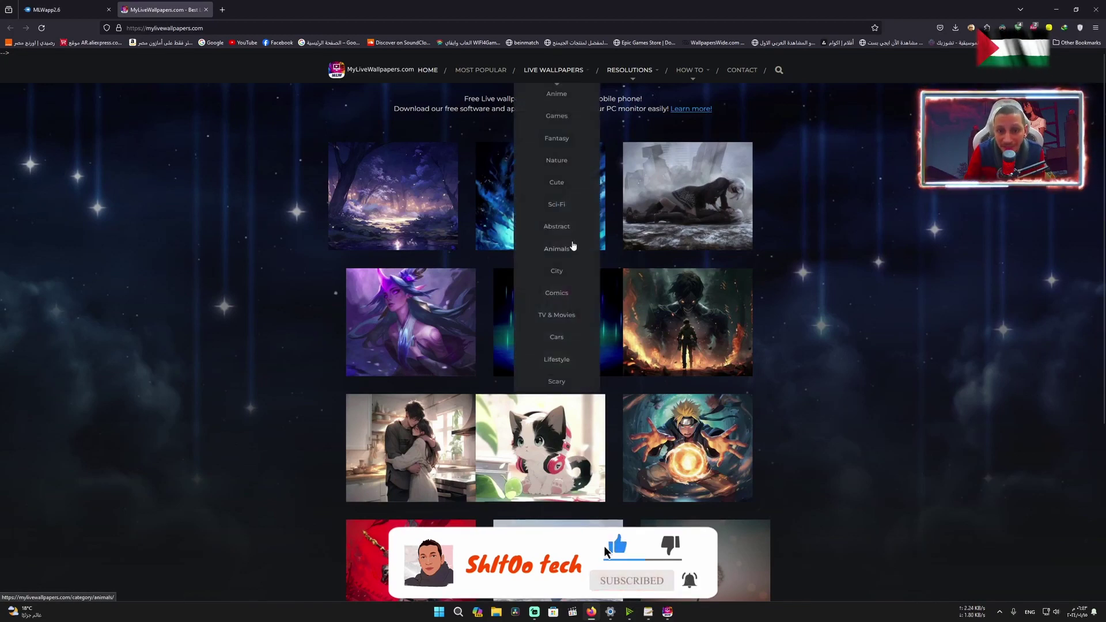
pyautogui.moveTo(634, 81)
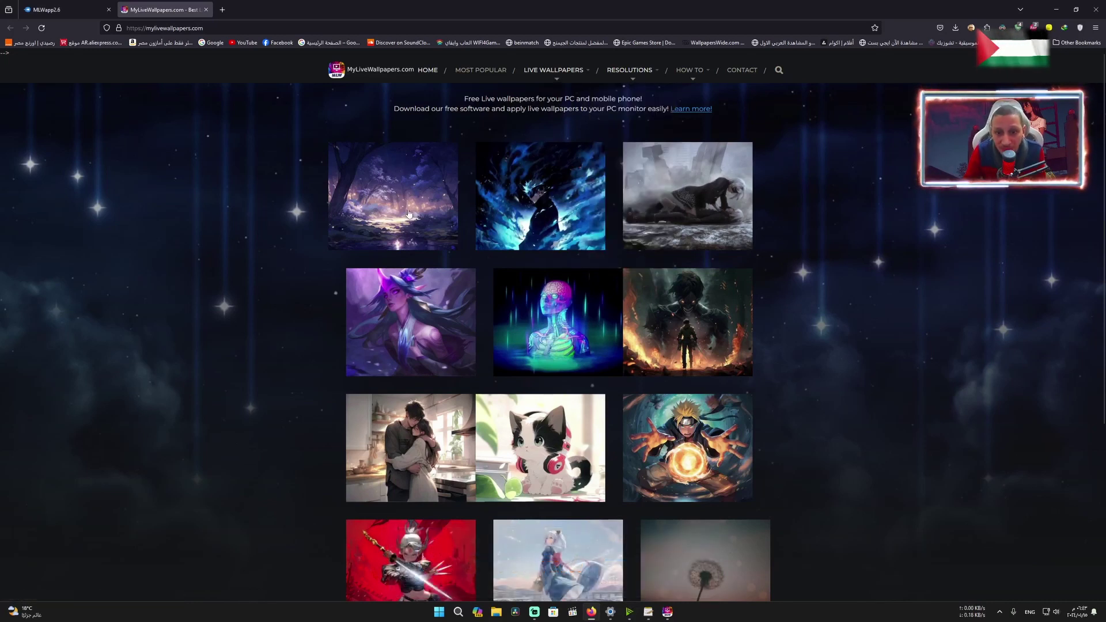
# Open the Digital Art live wallpaper page and request the 4K desktop version
pyautogui.click(567, 332)
pyautogui.scroll(-2, 566, 328)
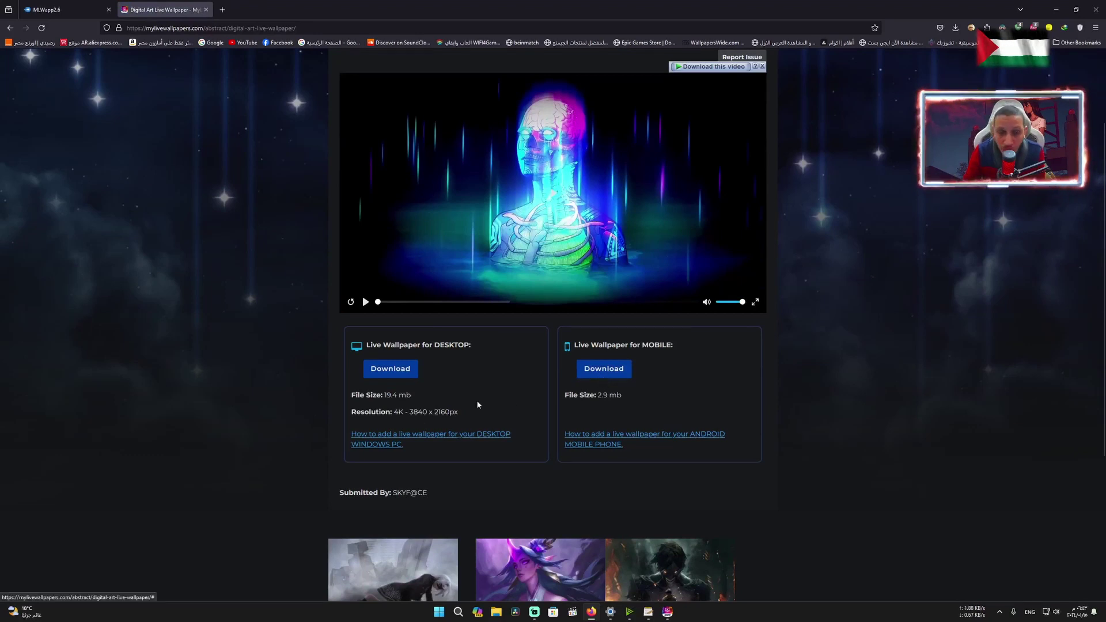
pyautogui.click(391, 369)
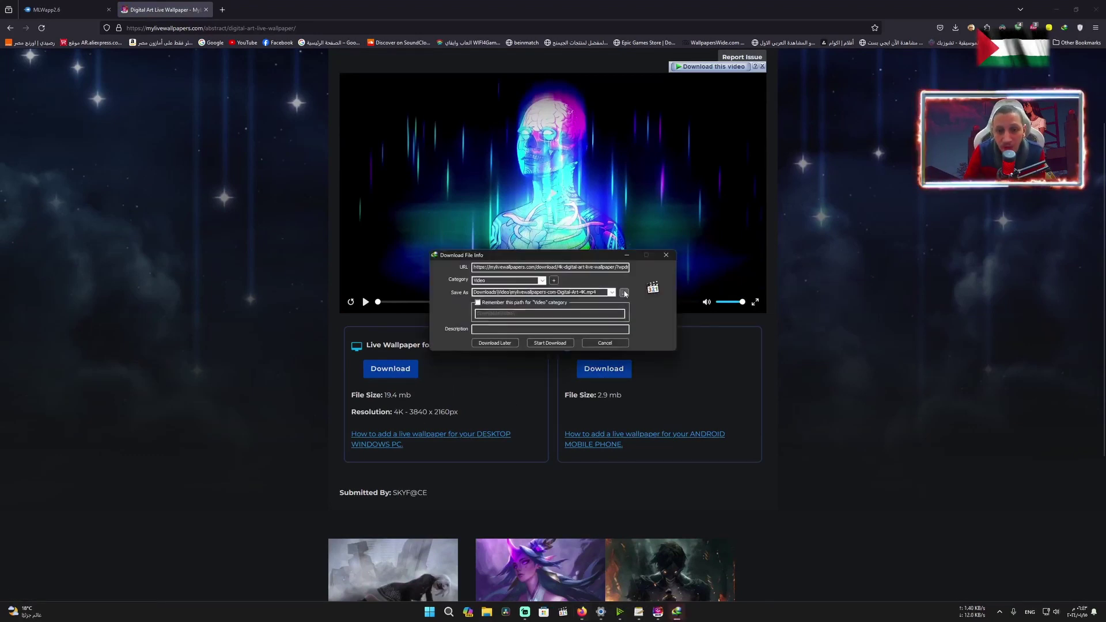
# Download mylivewallpapers-com-Digital-Art-4K.mp4 into the mlwallpaper folder on the Desktop and minimize the browser
pyautogui.click(624, 293)
pyautogui.click(344, 229)
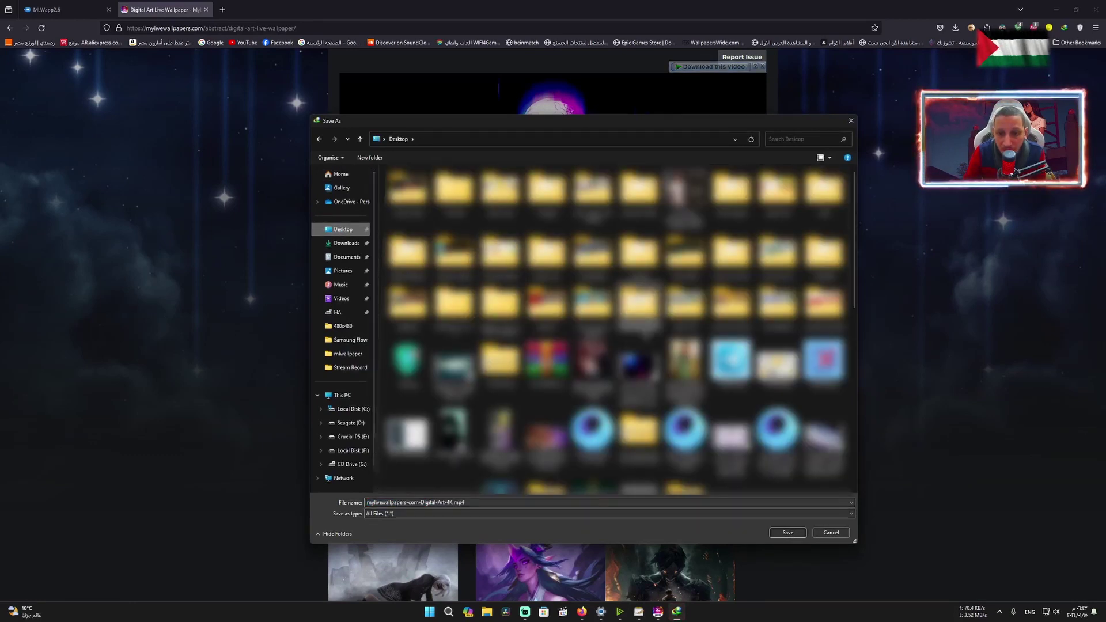
pyautogui.doubleClick(593, 252)
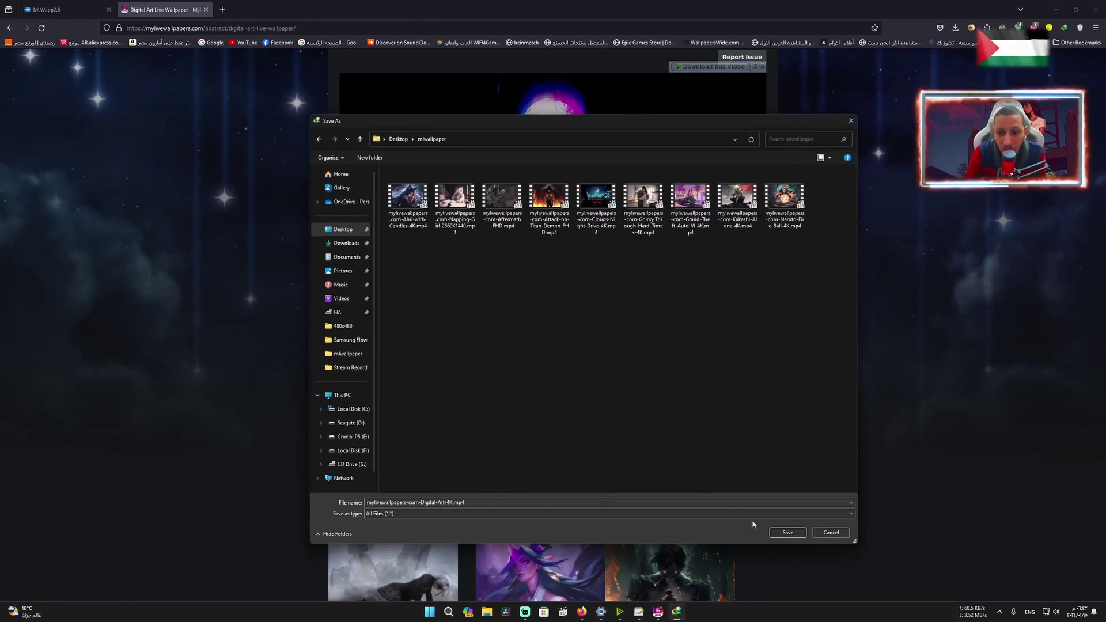
pyautogui.click(787, 532)
pyautogui.click(552, 343)
pyautogui.press('Escape')
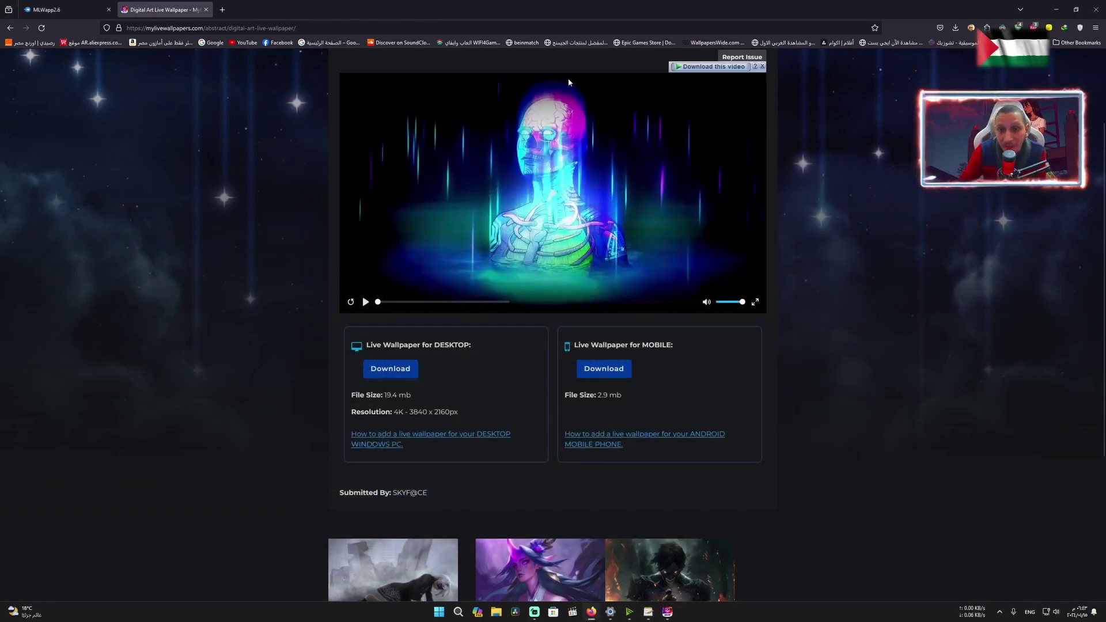
pyautogui.click(1047, 6)
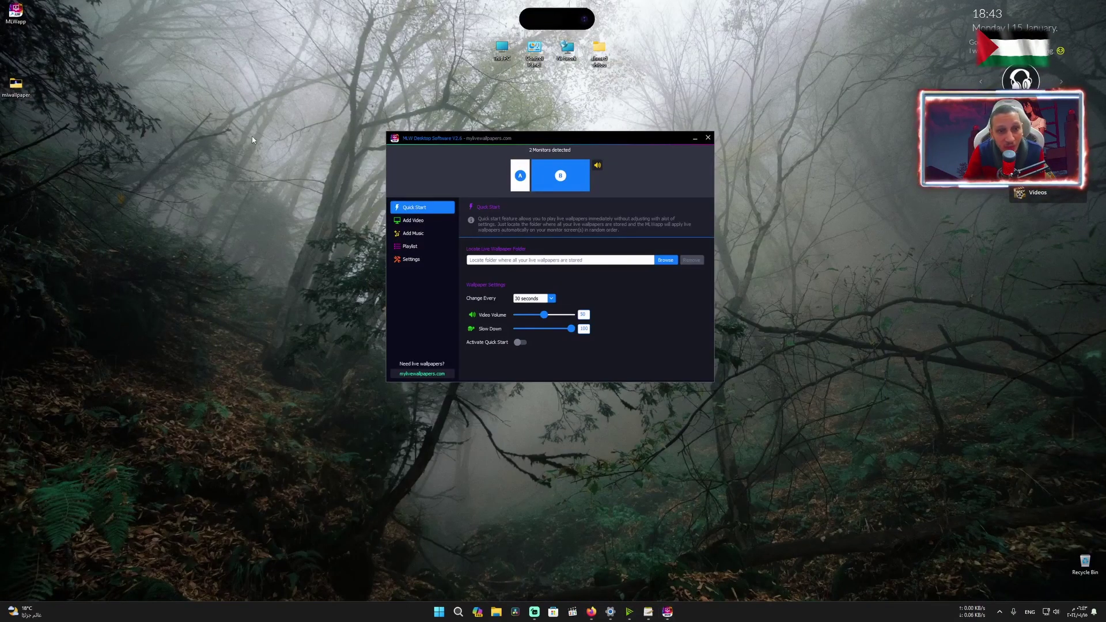
# Open the mlwallpaper folder in File Explorer with larger thumbnails and preview the Digital Art video
pyautogui.click(495, 612)
pyautogui.press('super+Up')
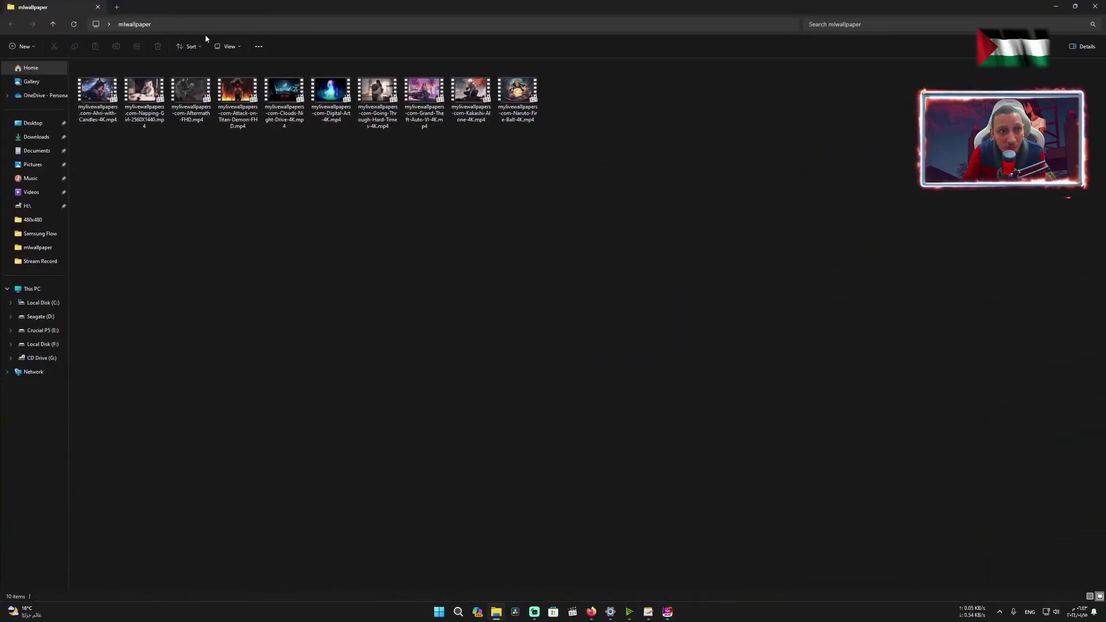
pyautogui.hotkey('ctrl', 'shift', '2')
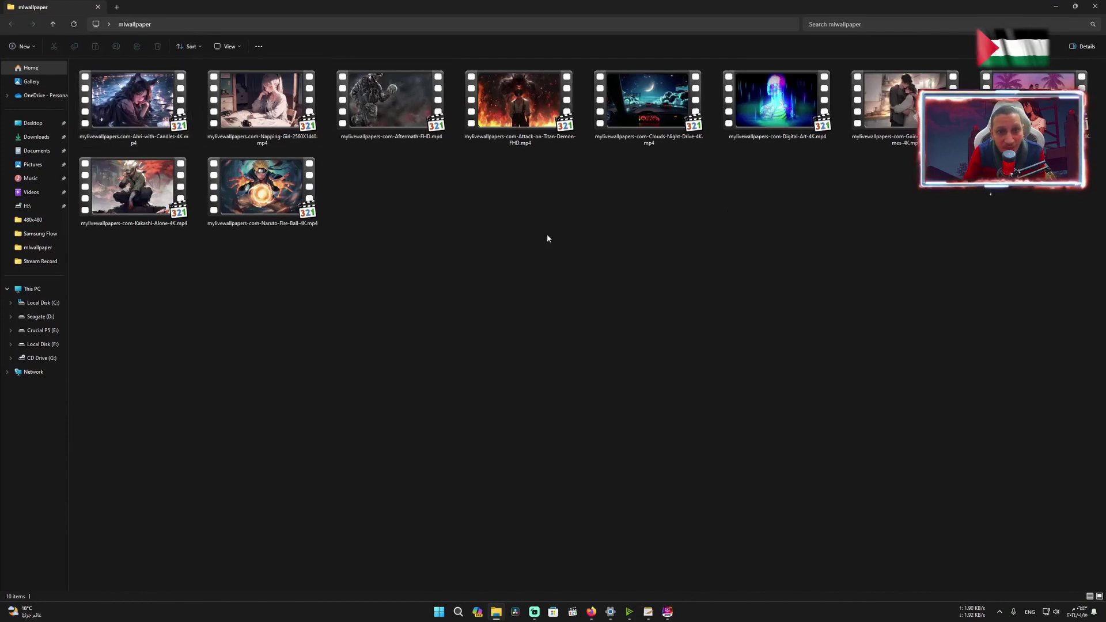
pyautogui.doubleClick(777, 99)
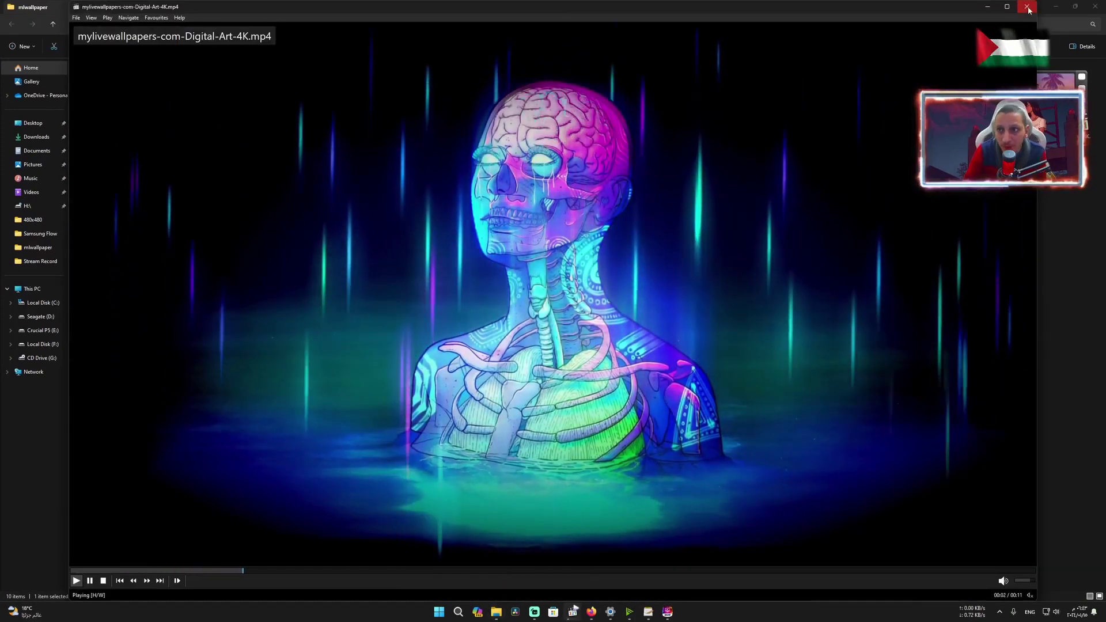
pyautogui.click(1027, 8)
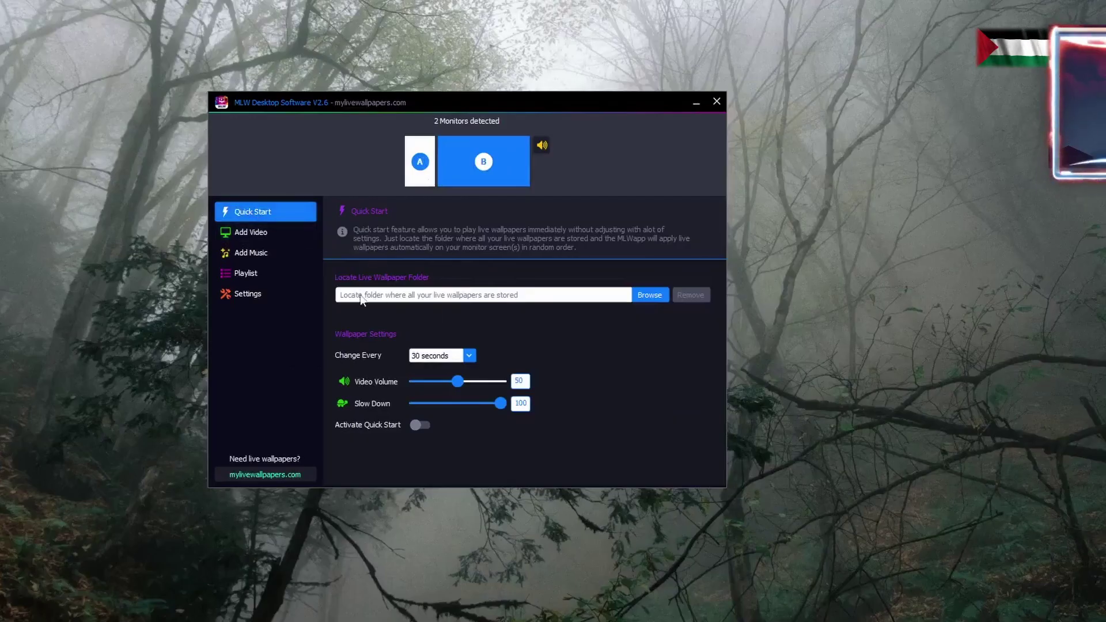
# Choose the mlwallpaper folder on the Desktop as the Quick Start live wallpaper folder in MLWapp
pyautogui.click(650, 295)
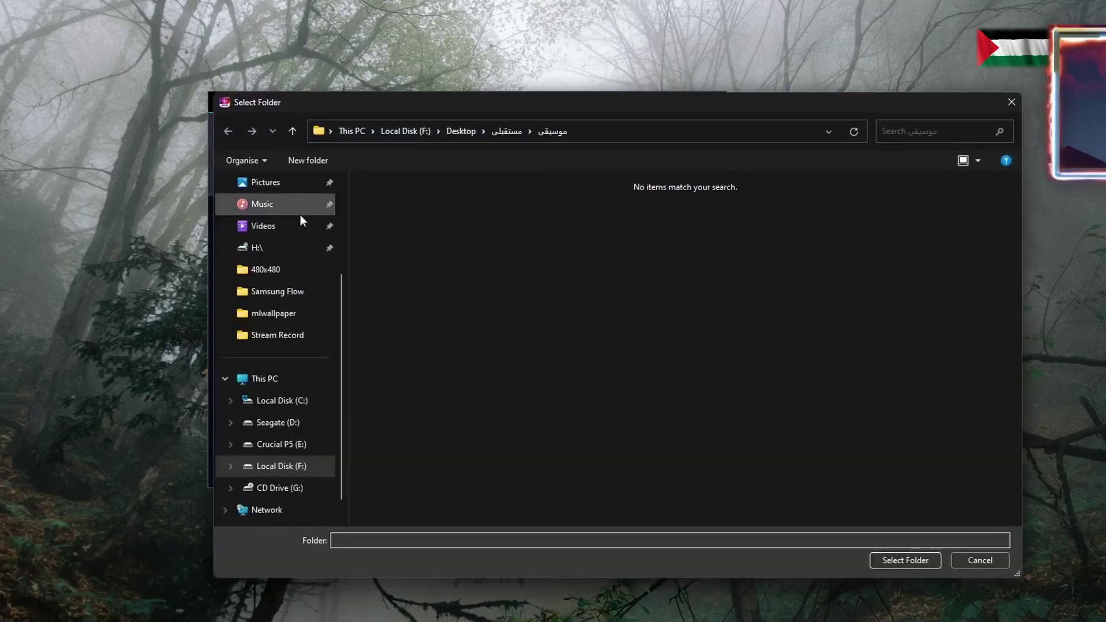
pyautogui.scroll(3, 299, 216)
pyautogui.click(283, 254)
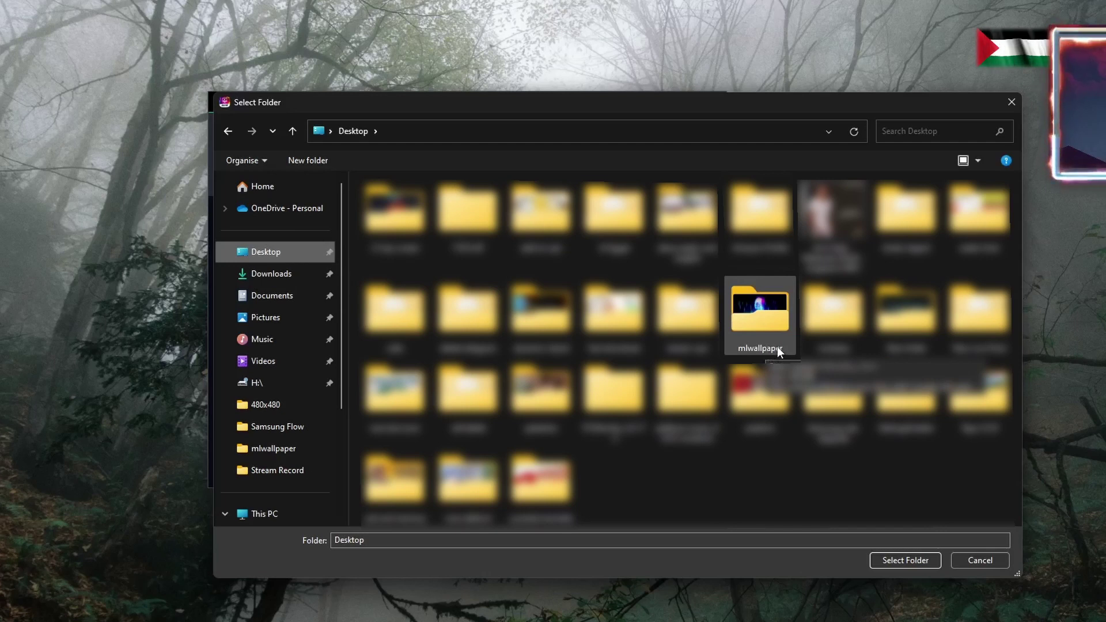
pyautogui.click(766, 329)
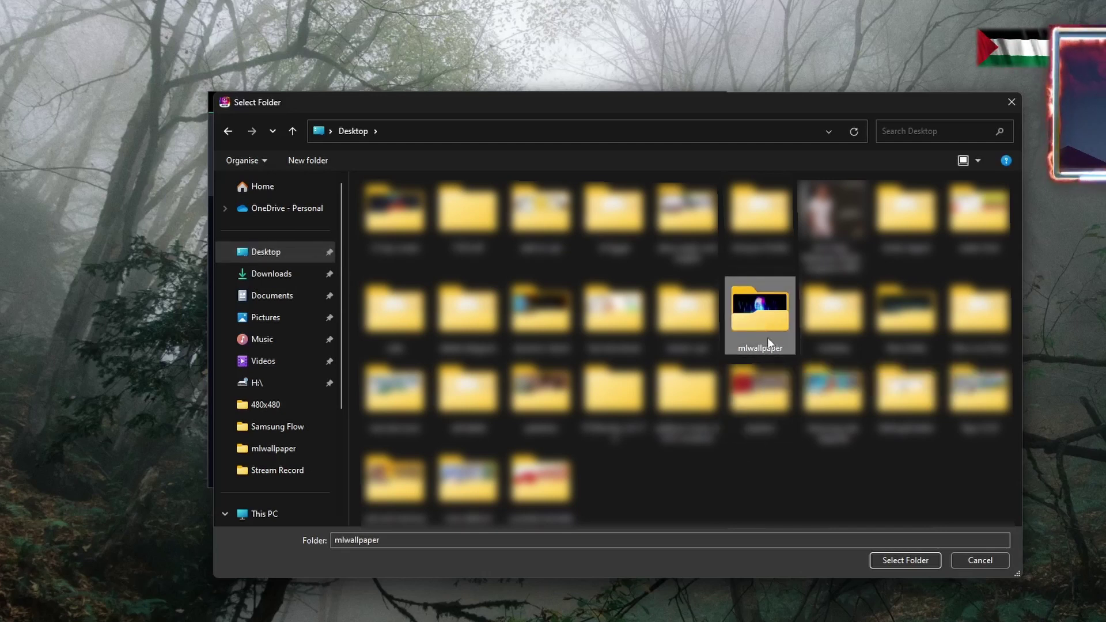
pyautogui.click(904, 559)
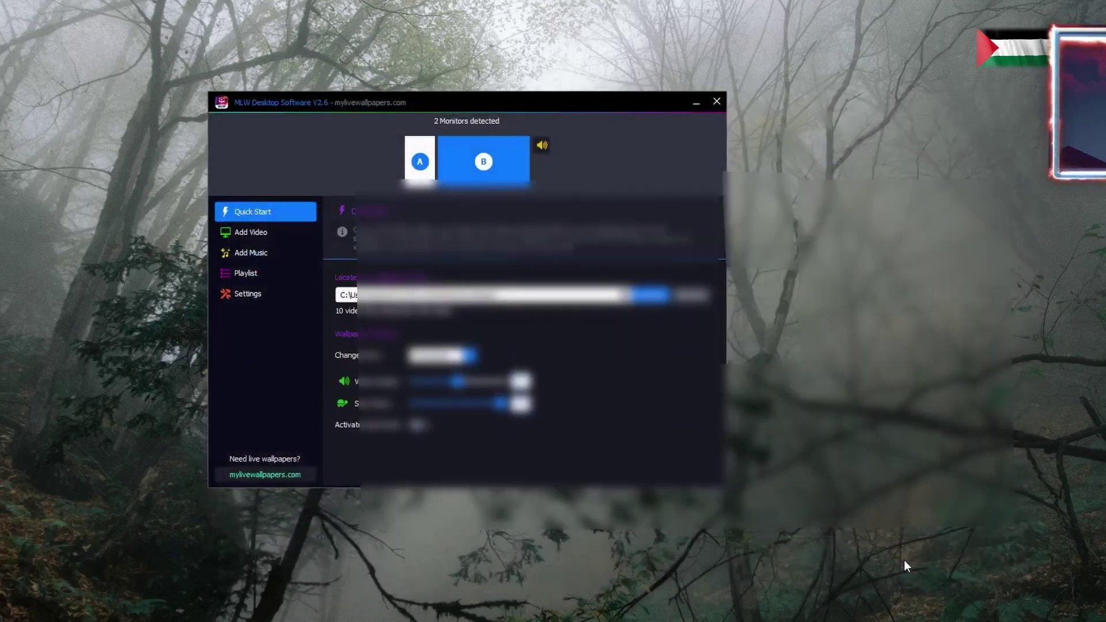
# Keep the change interval at 30 seconds, set the video volume to 53, and switch Quick Start on and back off
pyautogui.click(465, 360)
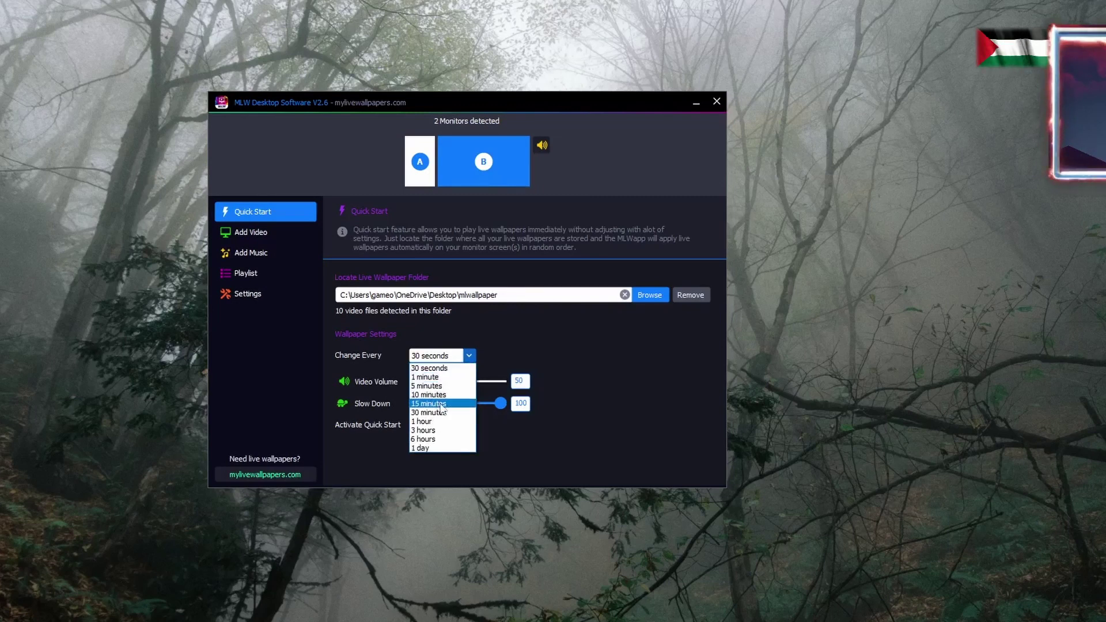
pyautogui.click(460, 357)
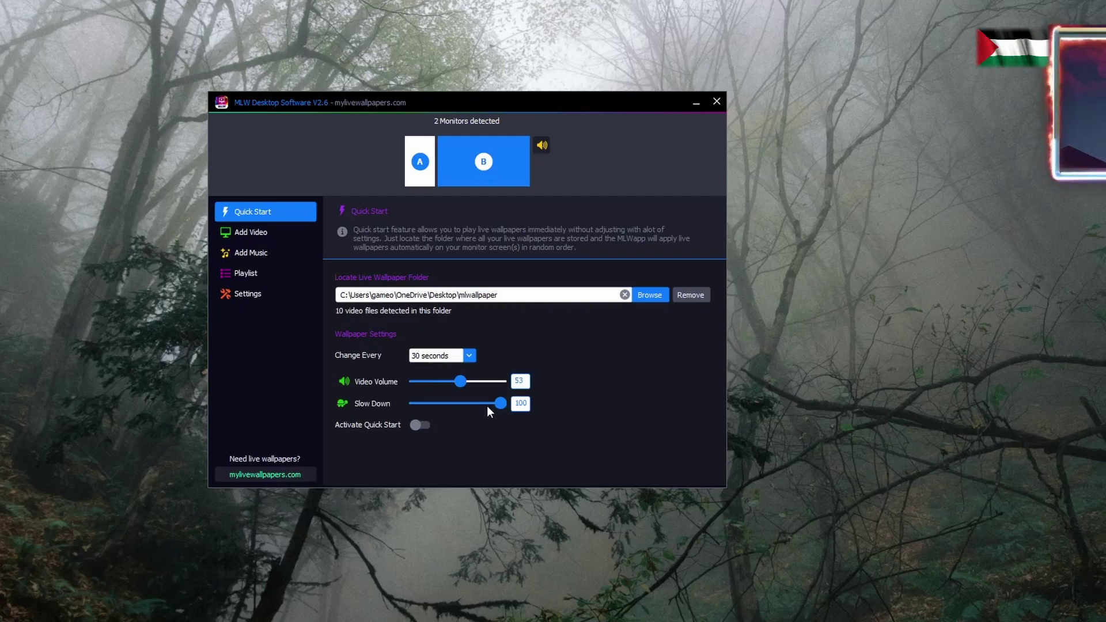
pyautogui.click(419, 425)
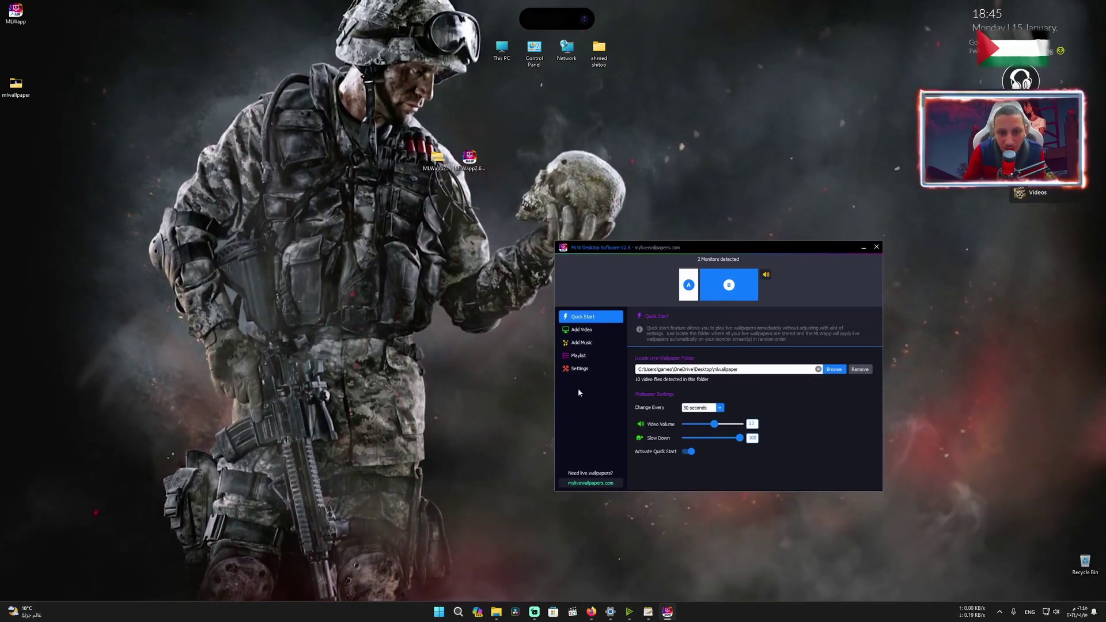
pyautogui.moveTo(736, 442); pyautogui.dragTo(732, 439)
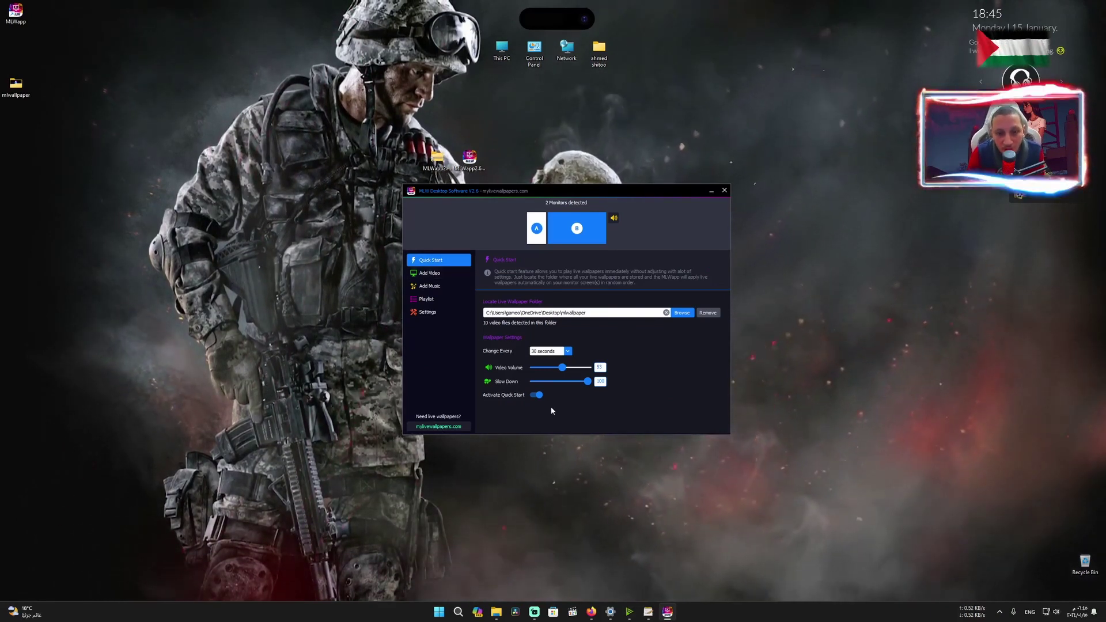
pyautogui.click(536, 395)
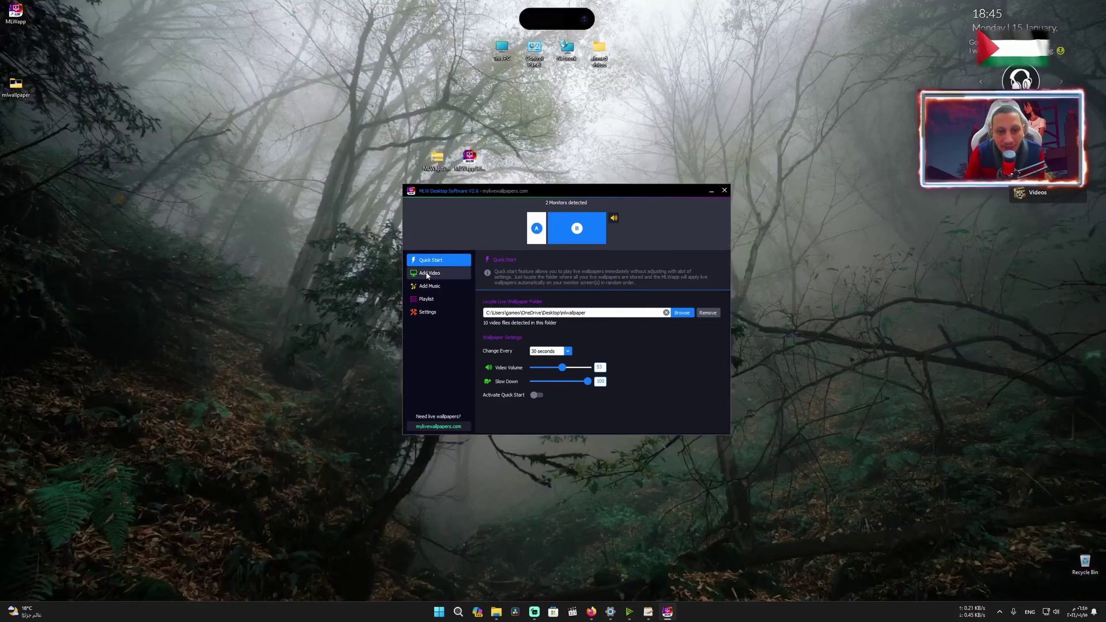
# Replace the live wallpaper video of Monitor B with mylivewallpapers.com-Napping-Girl-2560X1440.mp4 from the mlwallpaper folder
pyautogui.click(427, 274)
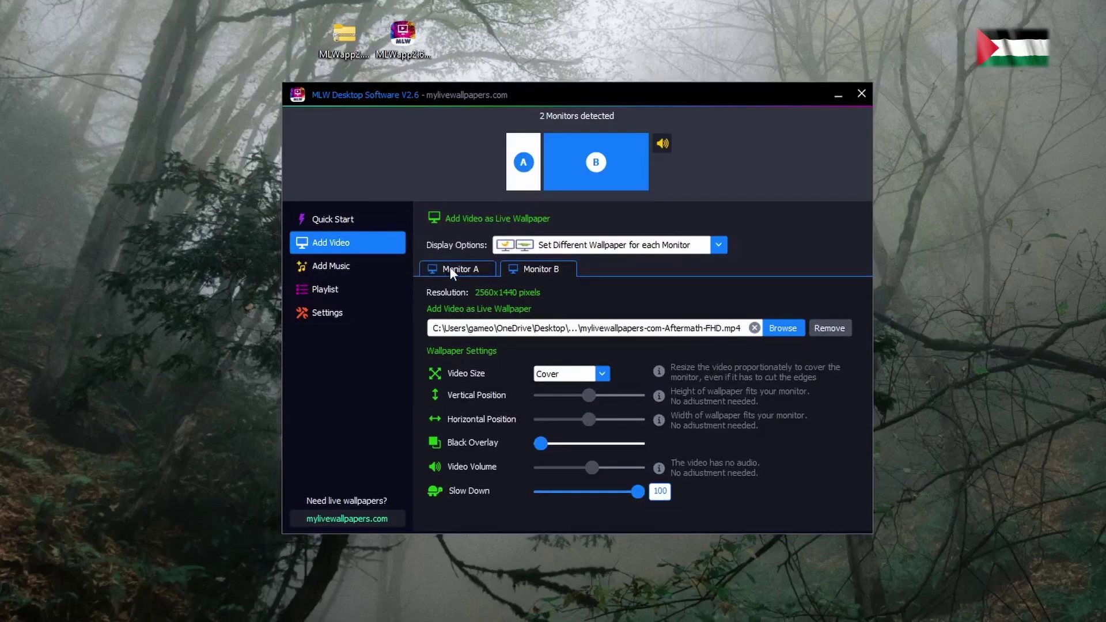
pyautogui.click(450, 268)
pyautogui.click(523, 271)
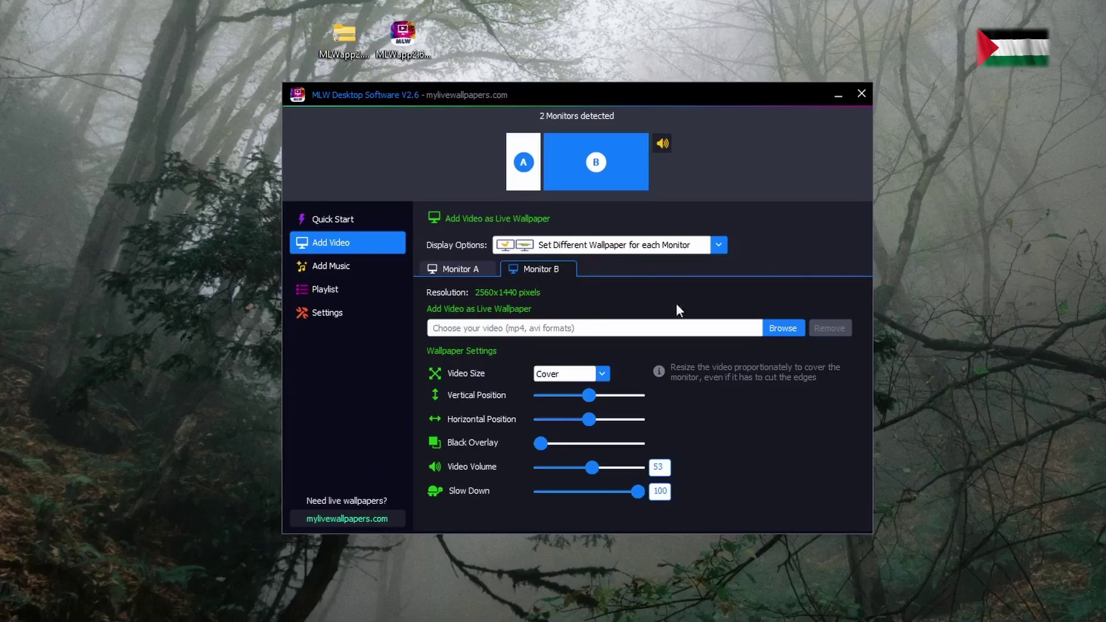
pyautogui.click(782, 328)
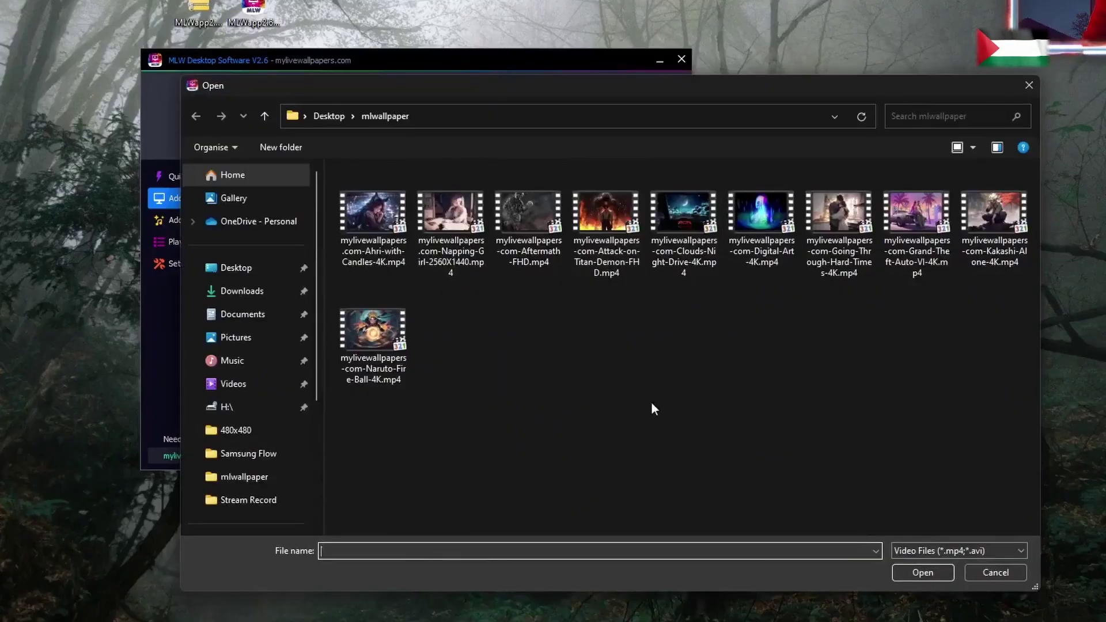
pyautogui.doubleClick(450, 212)
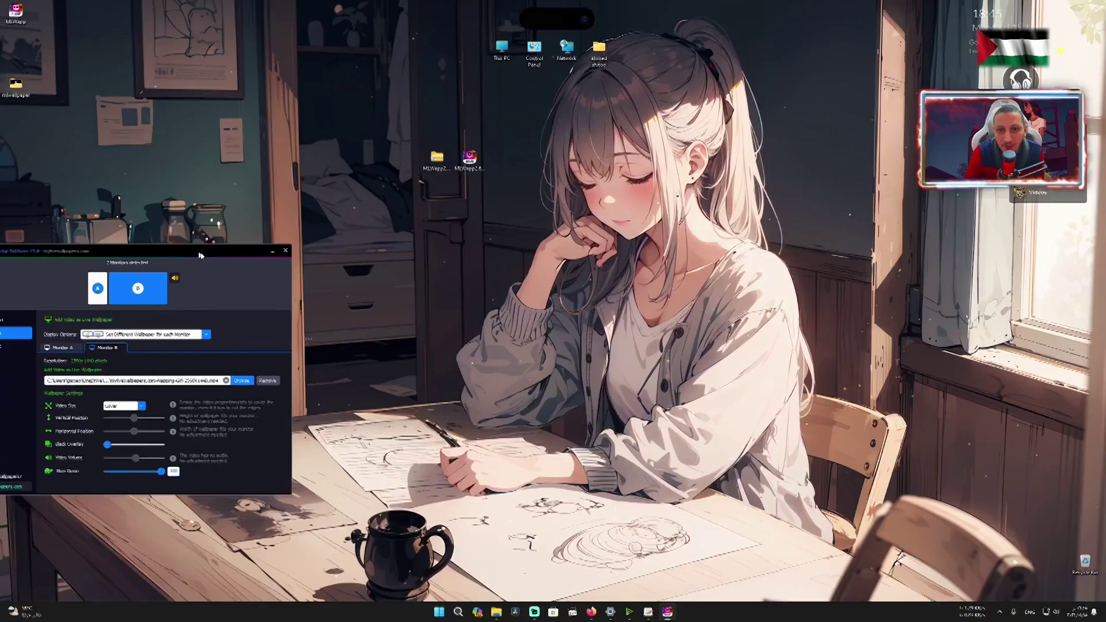
# Try the Contain video size for Monitor B's wallpaper and set it back to Cover
pyautogui.moveTo(198, 247); pyautogui.dragTo(513, 222)
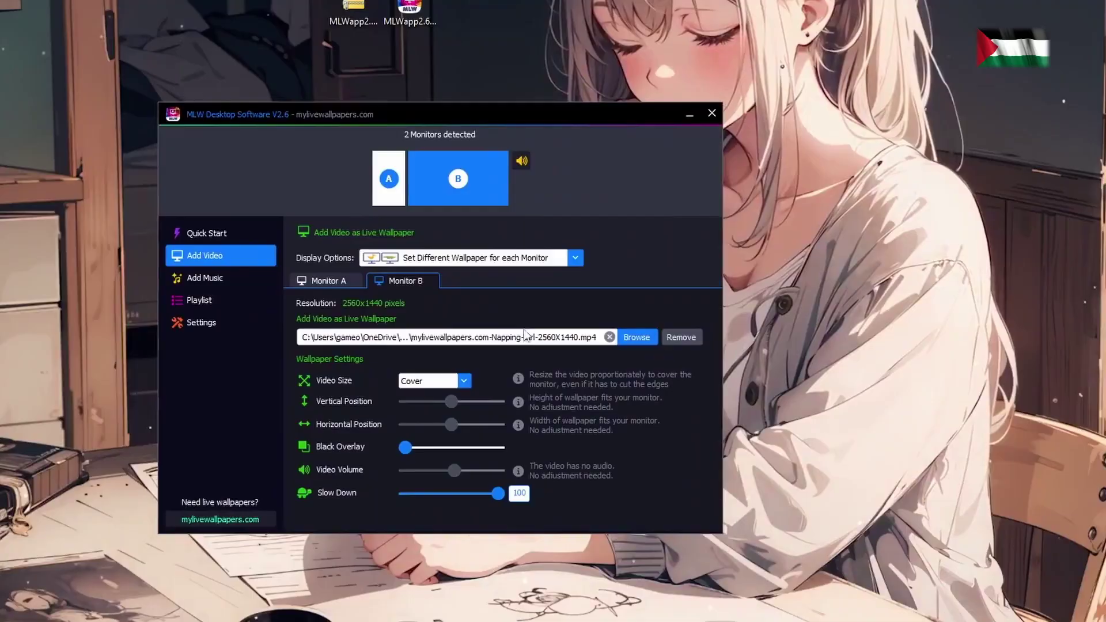
pyautogui.click(424, 382)
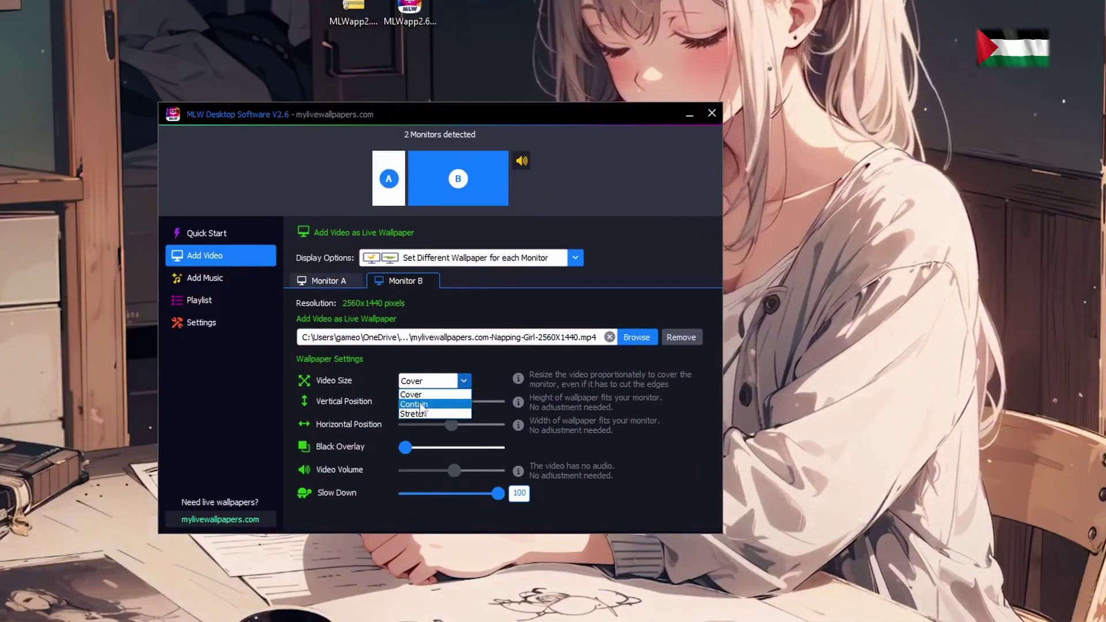
pyautogui.click(431, 397)
pyautogui.click(429, 381)
pyautogui.click(421, 410)
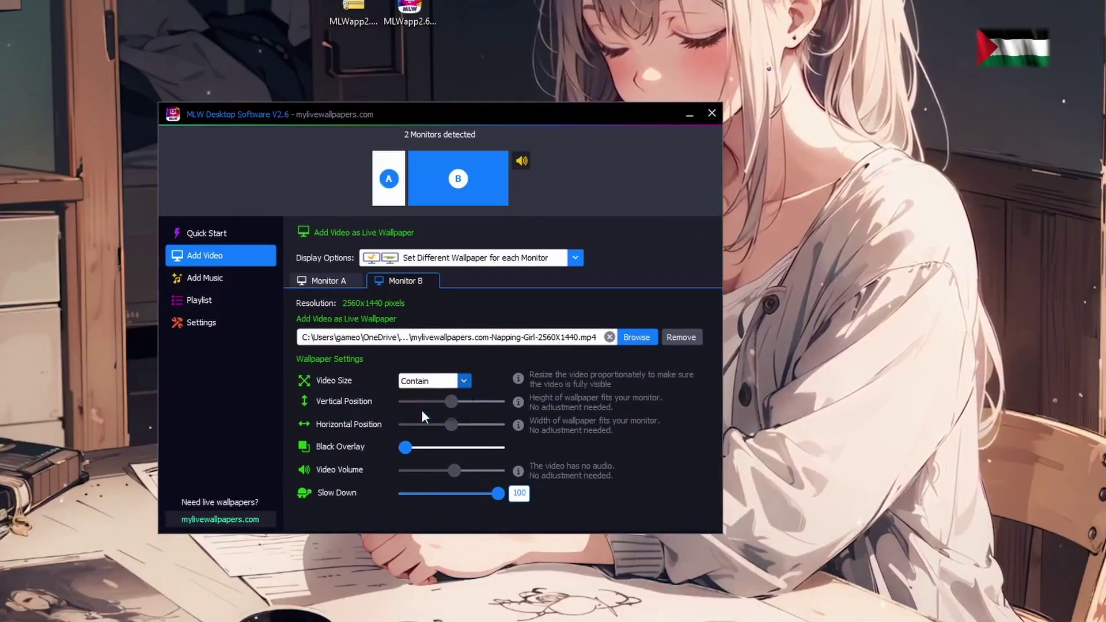
pyautogui.click(439, 381)
pyautogui.click(447, 389)
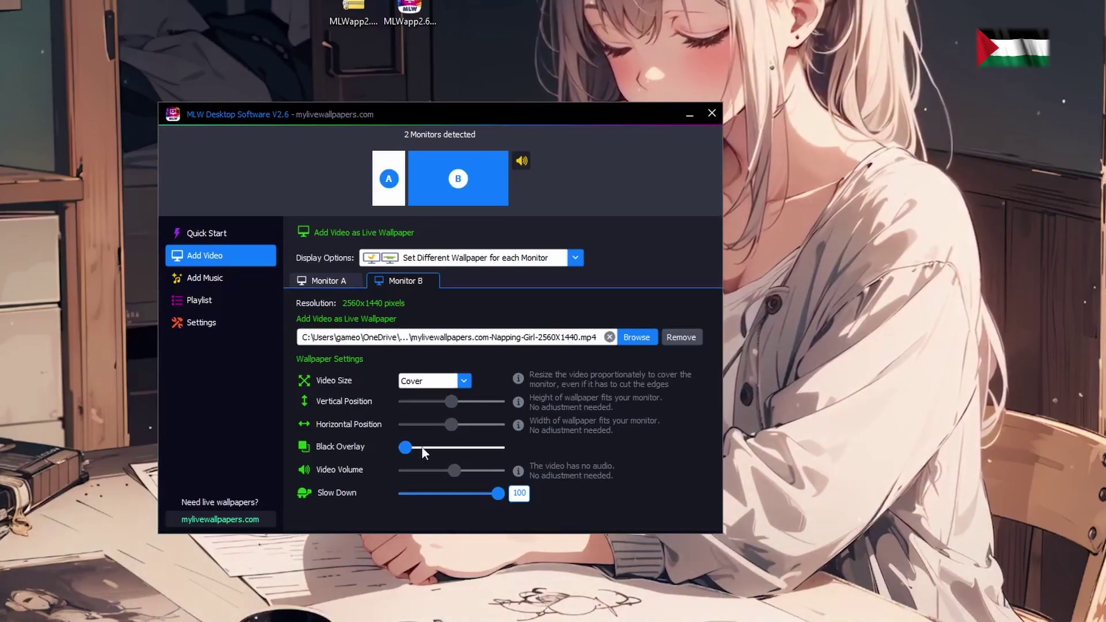
# Try the Black Overlay and Slow Down adjustments on Monitor B's wallpaper, returning Slow Down to 100
pyautogui.moveTo(410, 447)
pyautogui.mouseDown()
pyautogui.moveTo(502, 446)
pyautogui.moveTo(408, 457)
pyautogui.mouseUp()
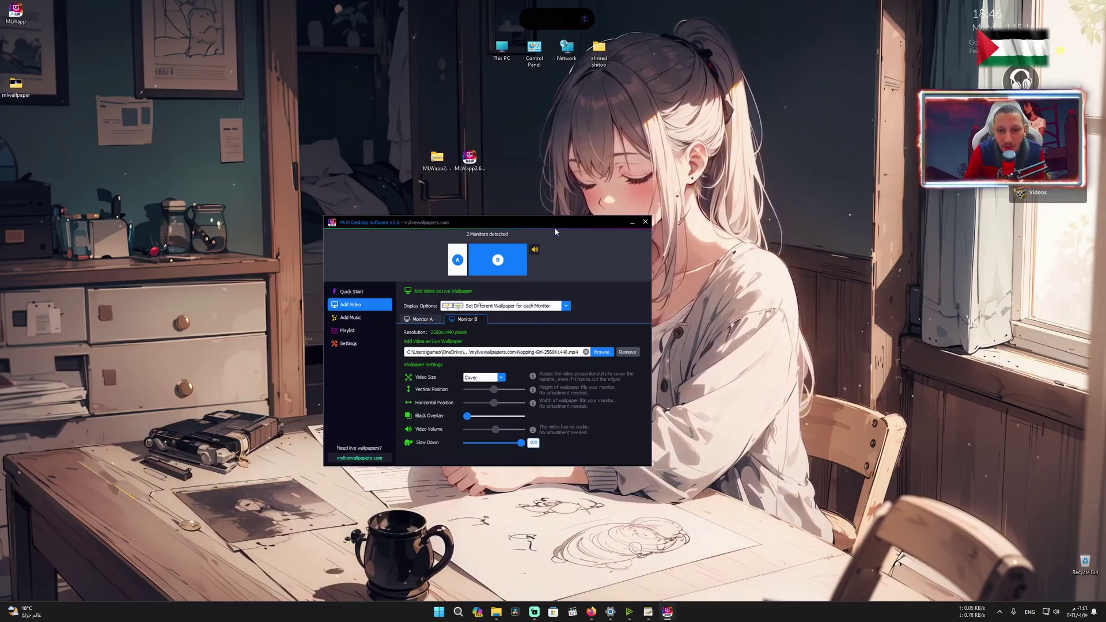
pyautogui.moveTo(556, 232); pyautogui.dragTo(391, 197)
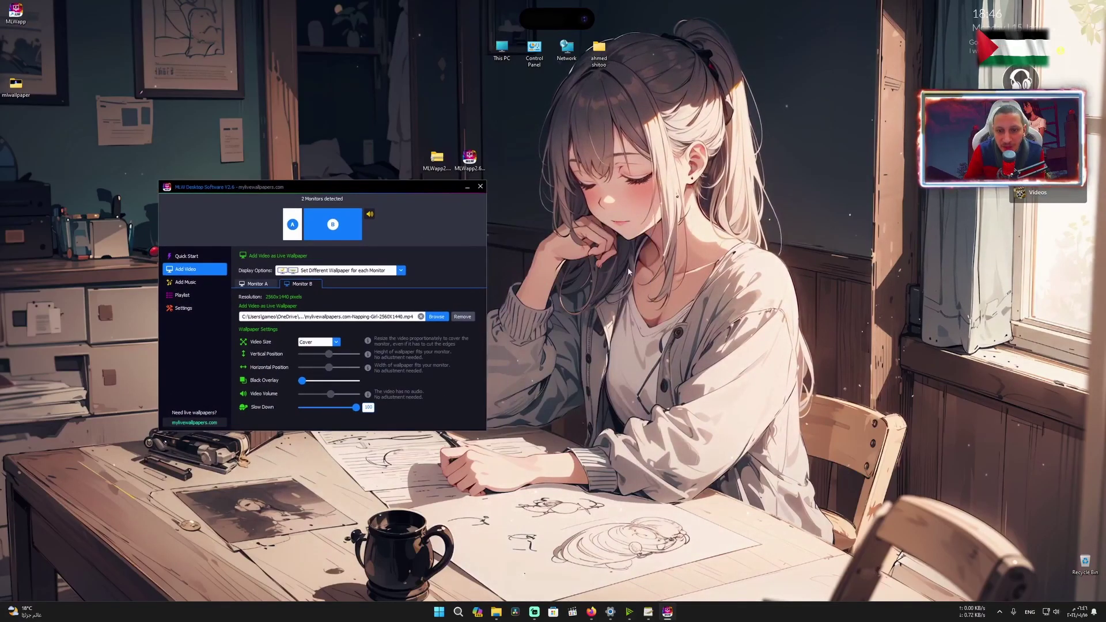
pyautogui.click(347, 408)
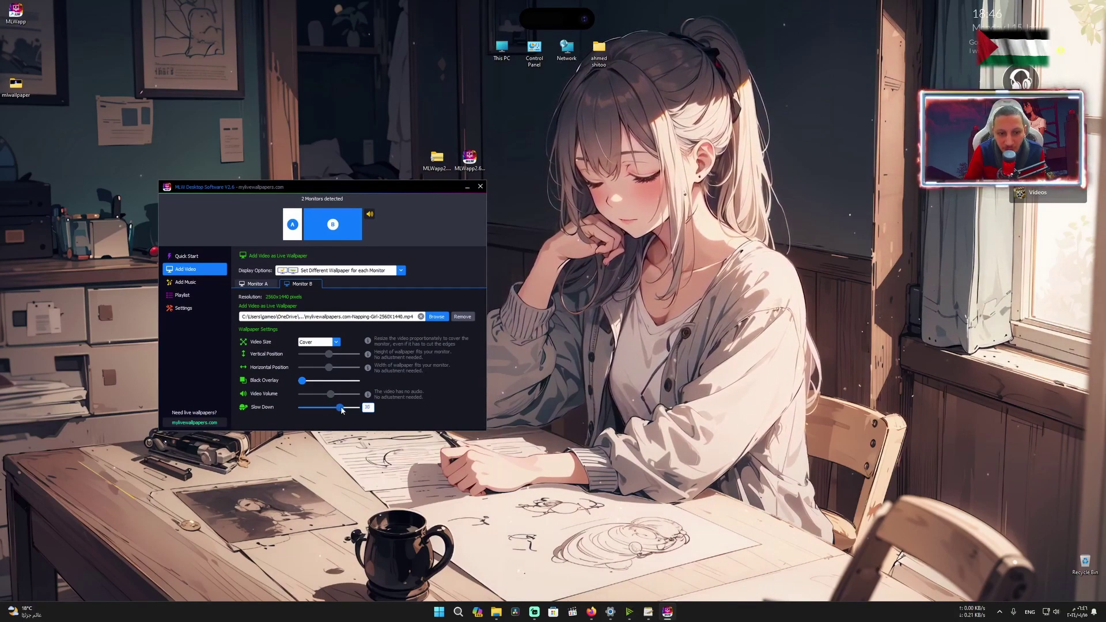
pyautogui.moveTo(341, 410); pyautogui.dragTo(368, 410)
pyautogui.moveTo(369, 192); pyautogui.dragTo(522, 256)
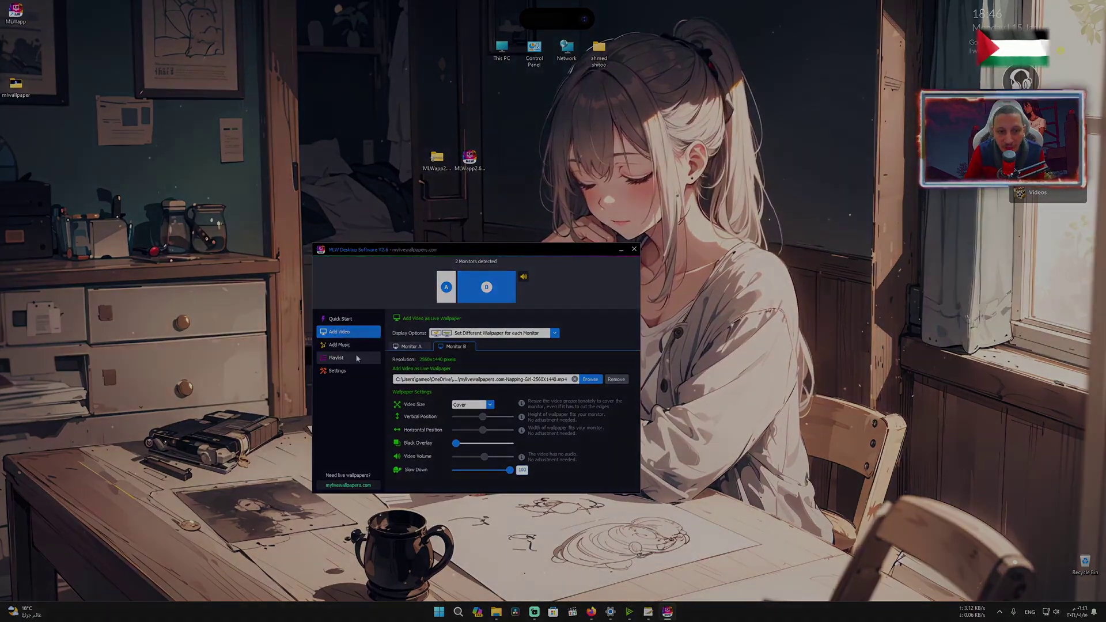
# Add batchbug-sweet-dreams.mp3 as the live wallpaper's background music
pyautogui.click(340, 344)
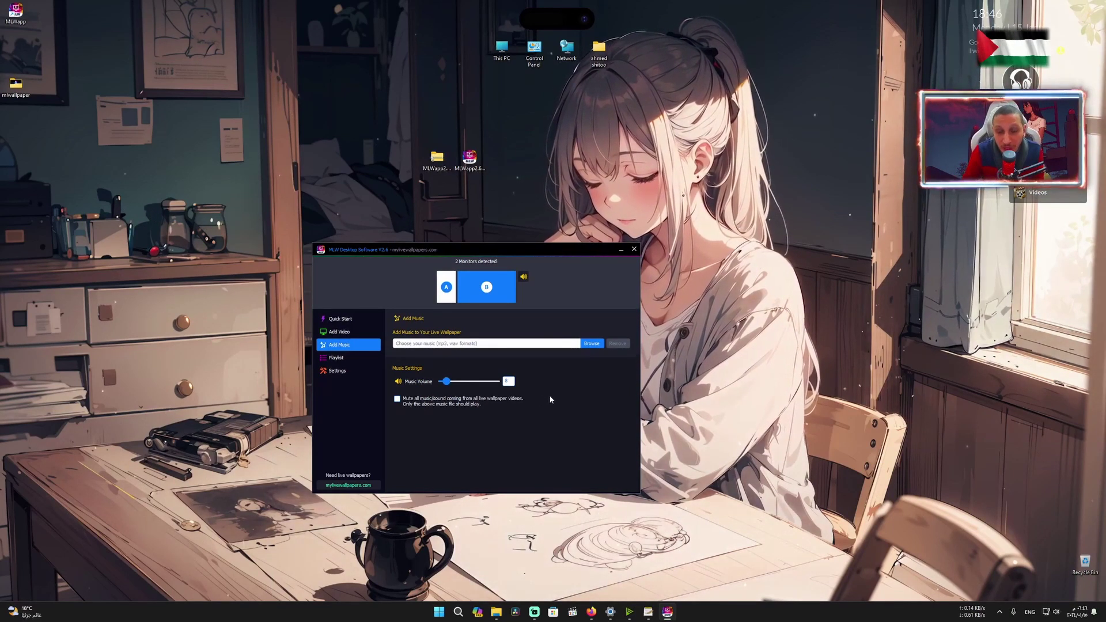
pyautogui.click(591, 343)
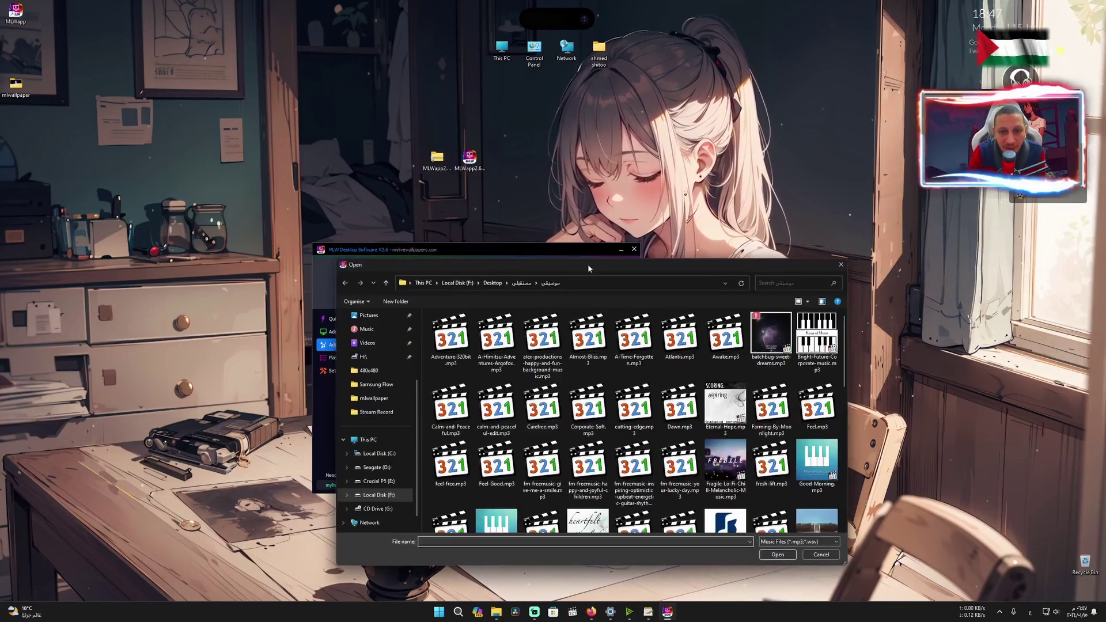
pyautogui.click(715, 321)
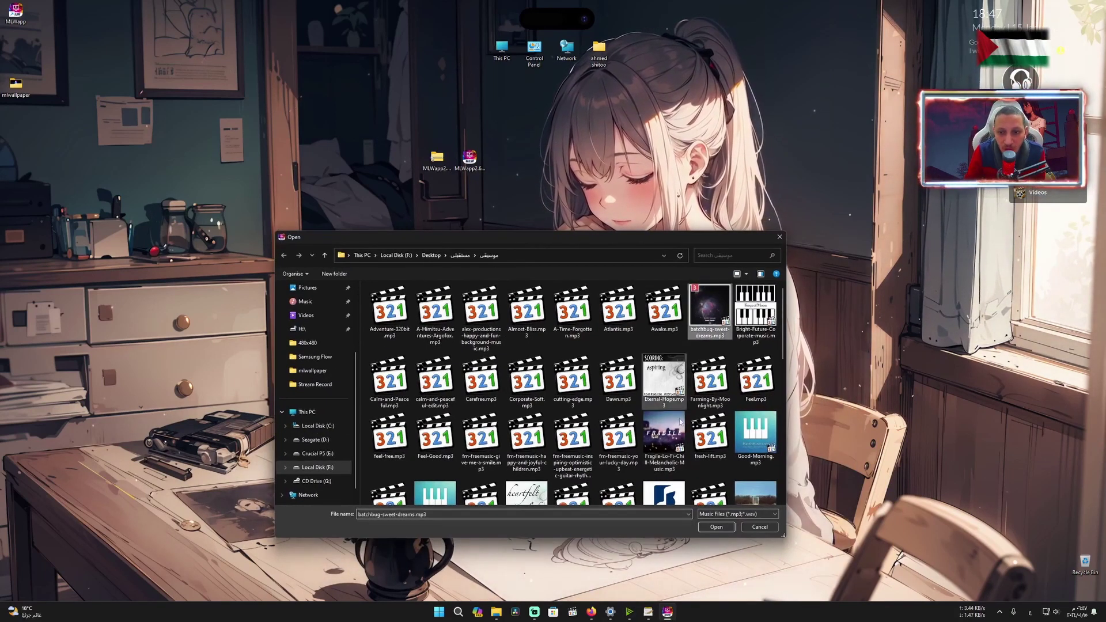
pyautogui.click(714, 528)
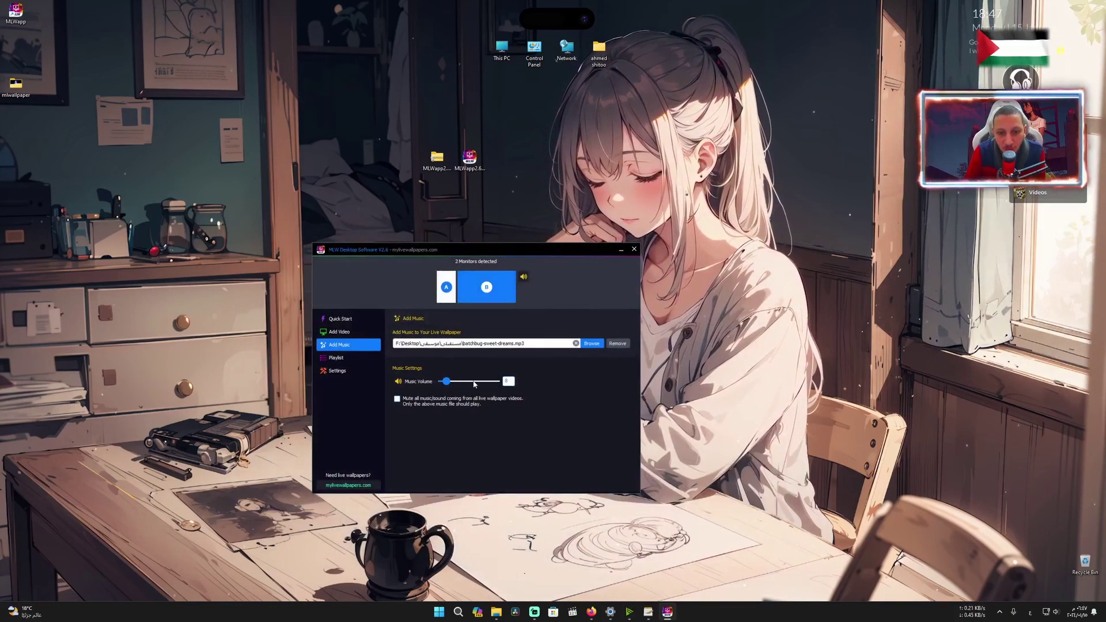
# Set the music volume to 1 and clear the chosen music file
pyautogui.moveTo(456, 386)
pyautogui.mouseDown()
pyautogui.moveTo(495, 389)
pyautogui.moveTo(443, 385)
pyautogui.mouseUp()
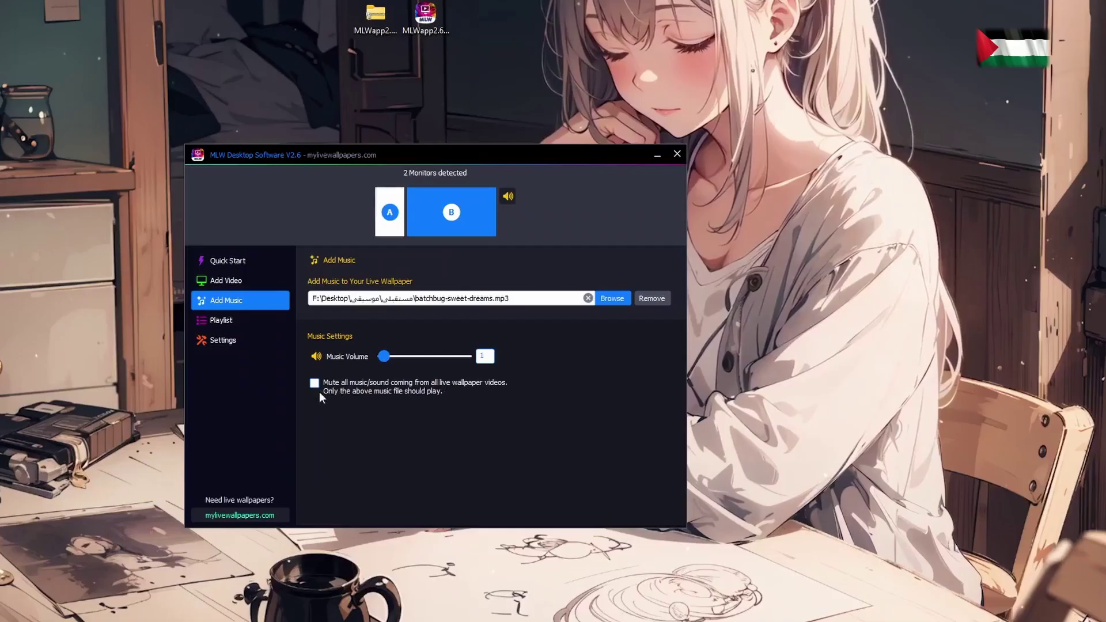
pyautogui.click(588, 298)
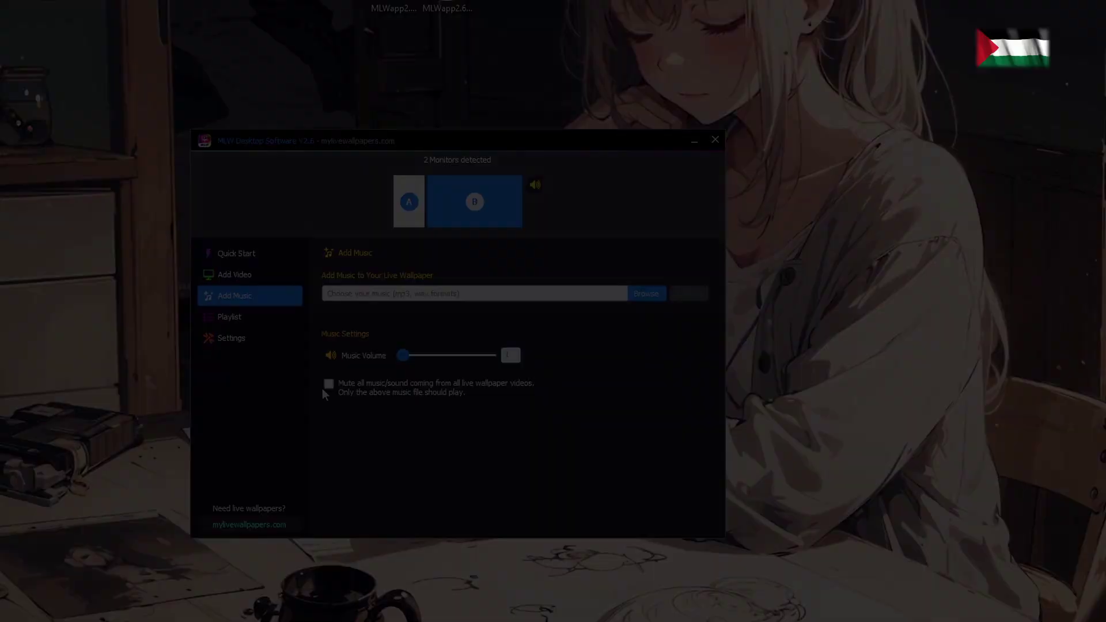
# Assign mylivewallpapers-com-Grand-Theft-Auto-VI-4K.mp4 from the Desktop's mlwallpaper folder to Monitor B in playlist entry 1
pyautogui.click(237, 315)
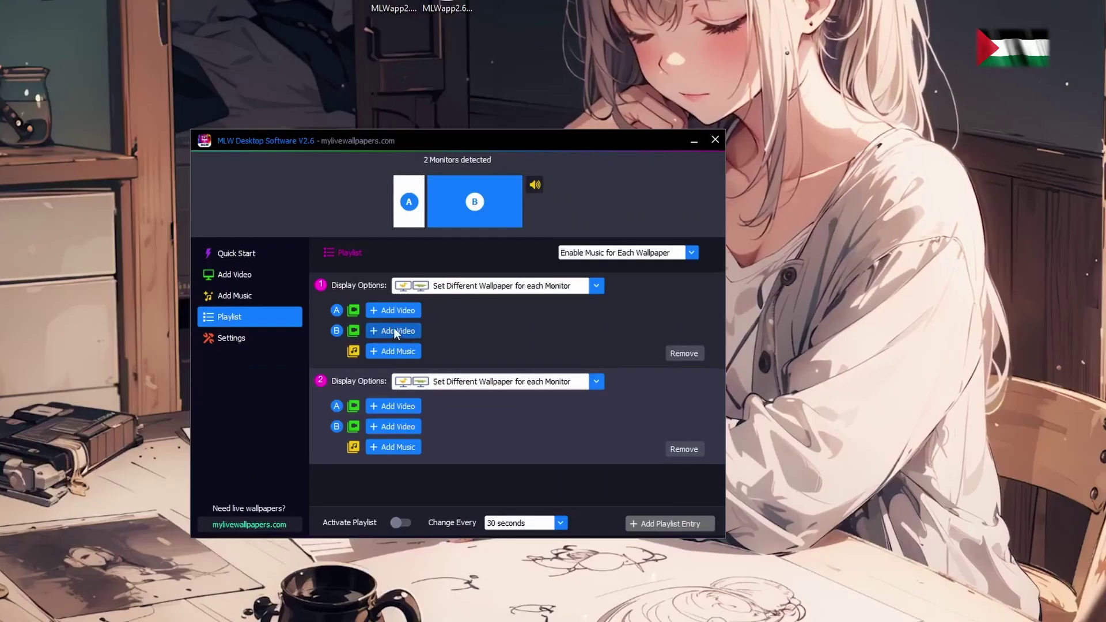
pyautogui.click(439, 364)
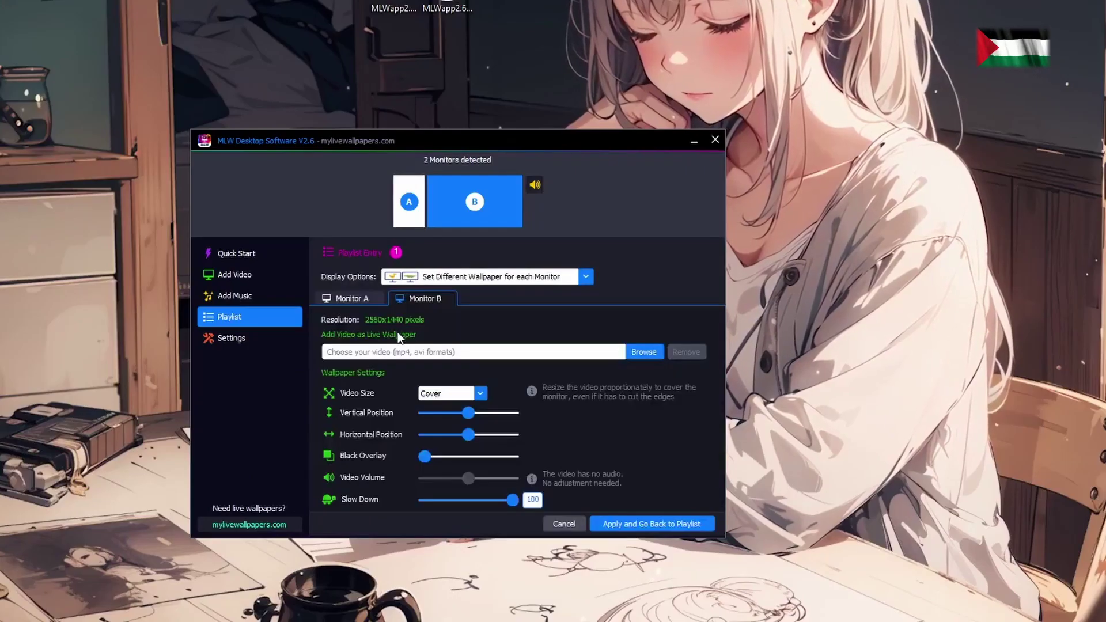
pyautogui.click(573, 372)
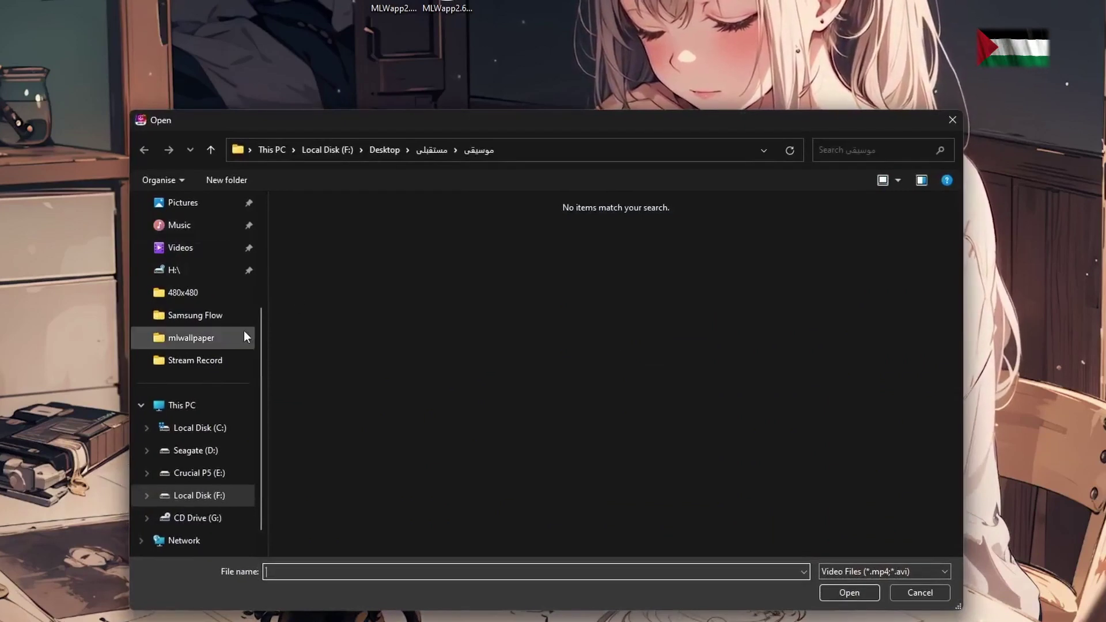
pyautogui.scroll(3, 241, 323)
pyautogui.click(183, 296)
pyautogui.doubleClick(707, 348)
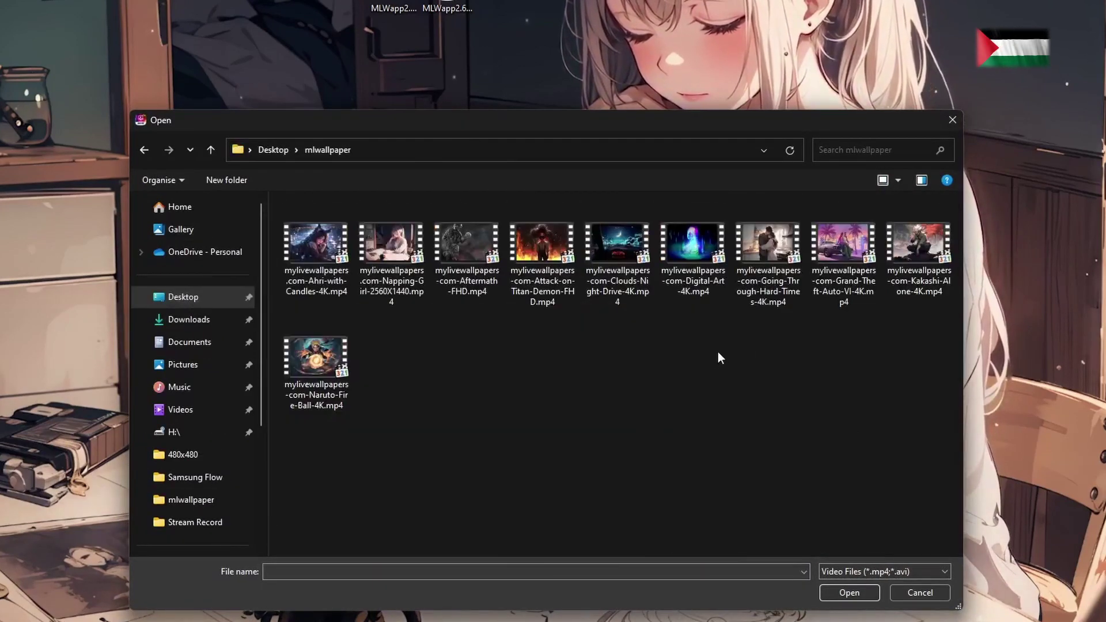
pyautogui.doubleClick(844, 248)
pyautogui.click(641, 521)
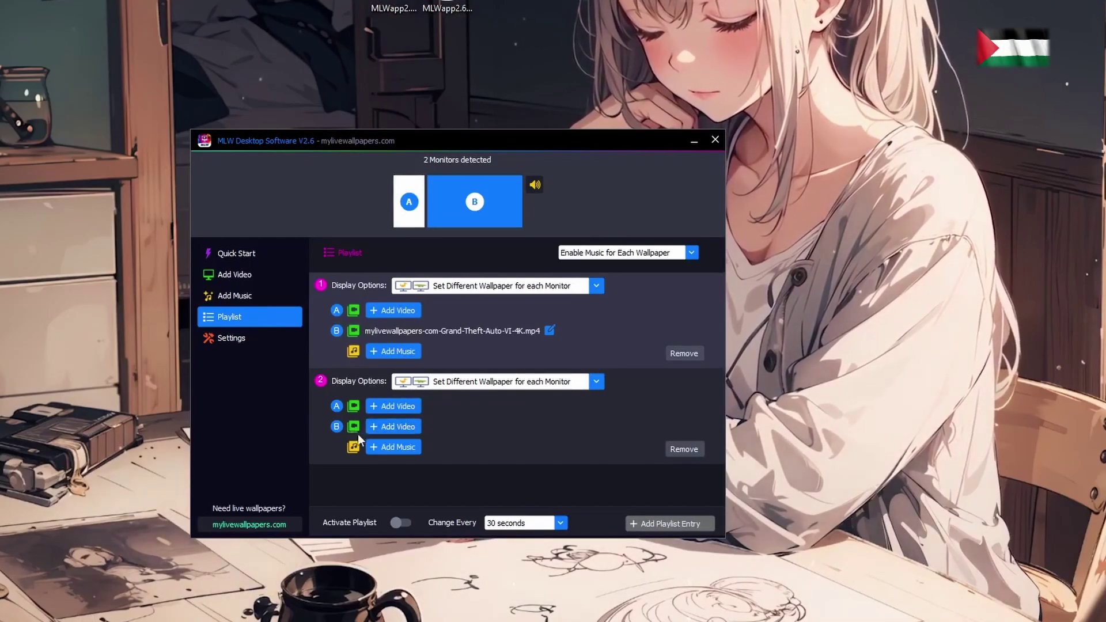
# Assign mylivewallpapers-com-Clouds-Night-Drive-4K.mp4 to Monitor B in playlist entry 2
pyautogui.click(395, 426)
pyautogui.click(650, 350)
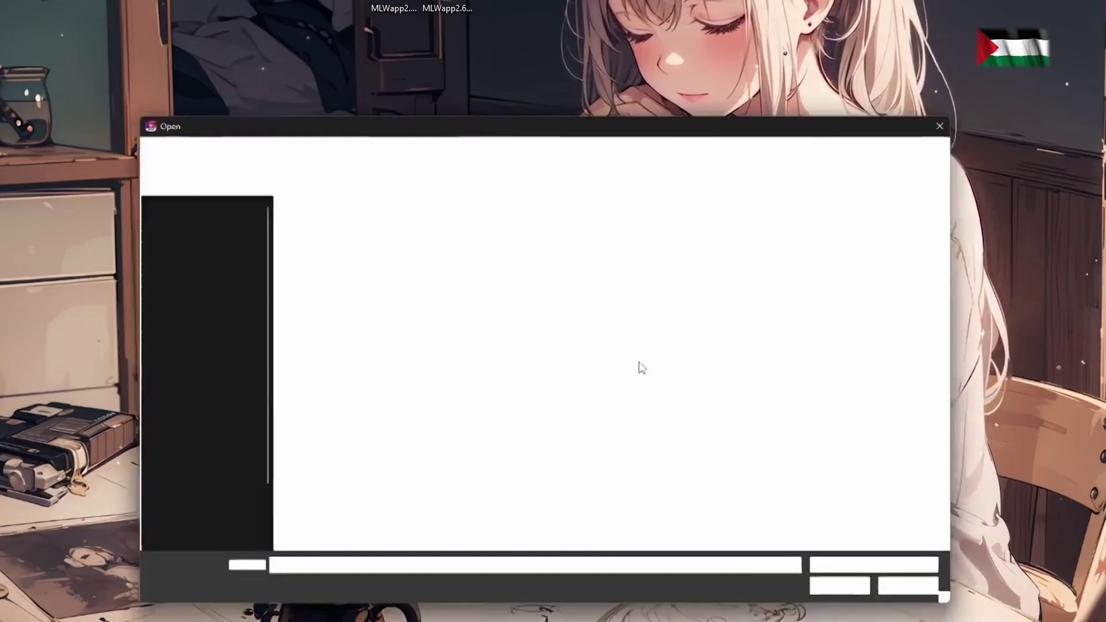
pyautogui.doubleClick(627, 250)
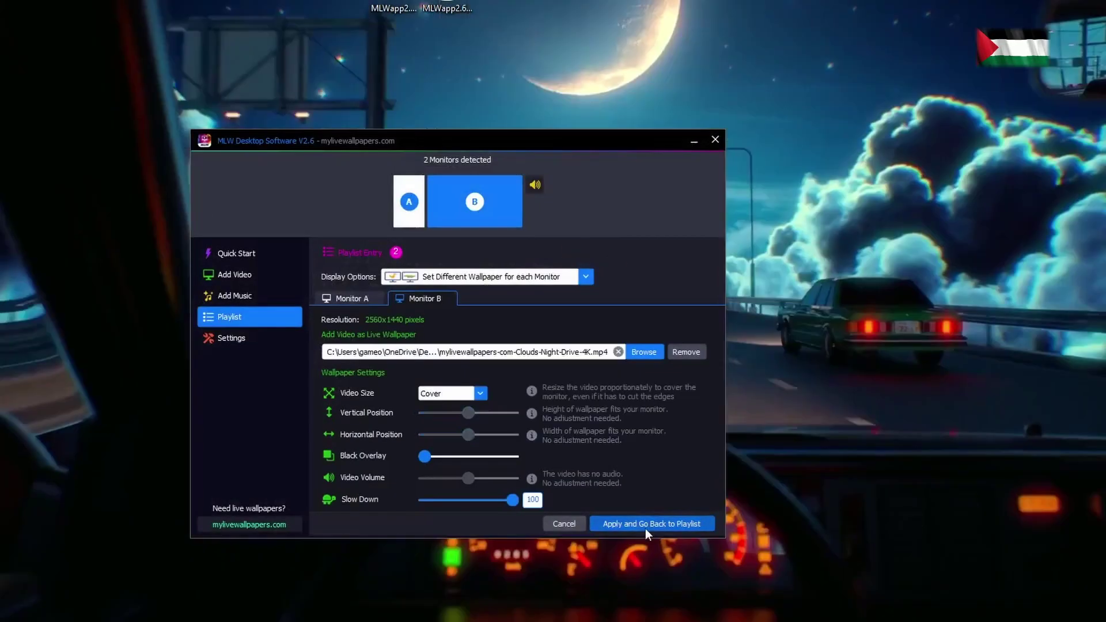
pyautogui.click(645, 526)
# Add a third playlist entry with mylivewallpapers-com-Kakashi-Alone-4K.mp4 on Monitor B
pyautogui.moveTo(612, 131); pyautogui.dragTo(627, 42)
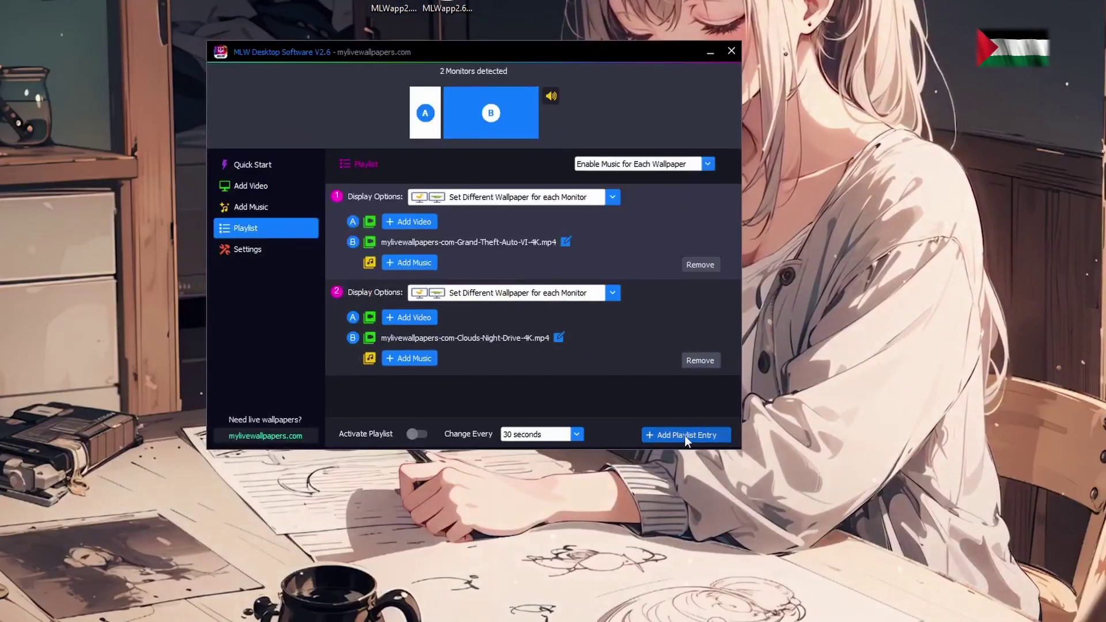
pyautogui.click(686, 435)
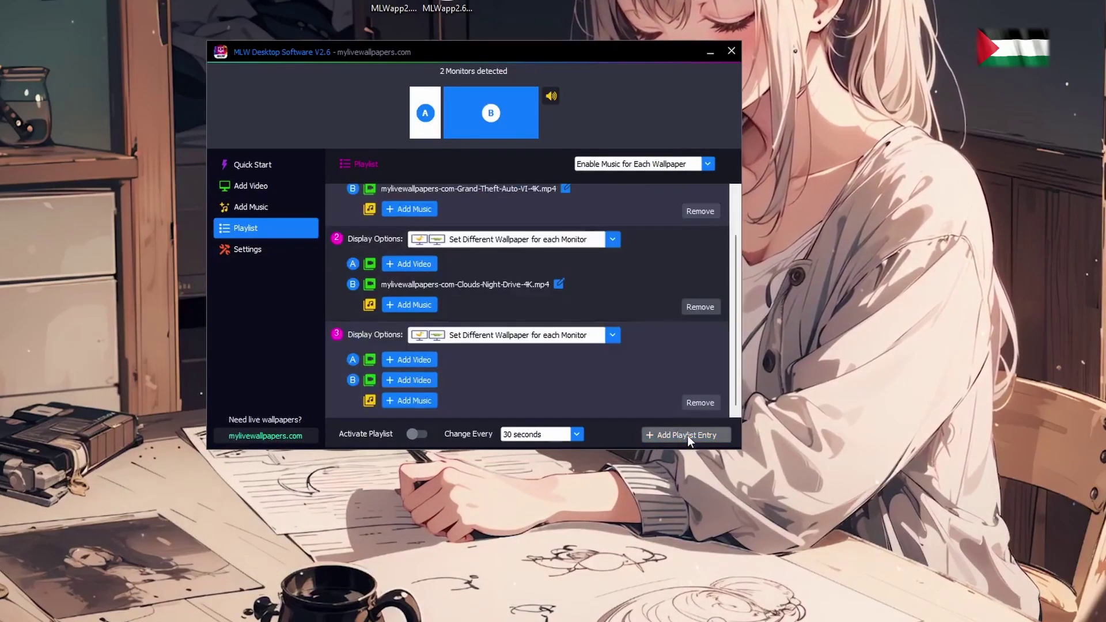
pyautogui.click(410, 379)
pyautogui.click(662, 264)
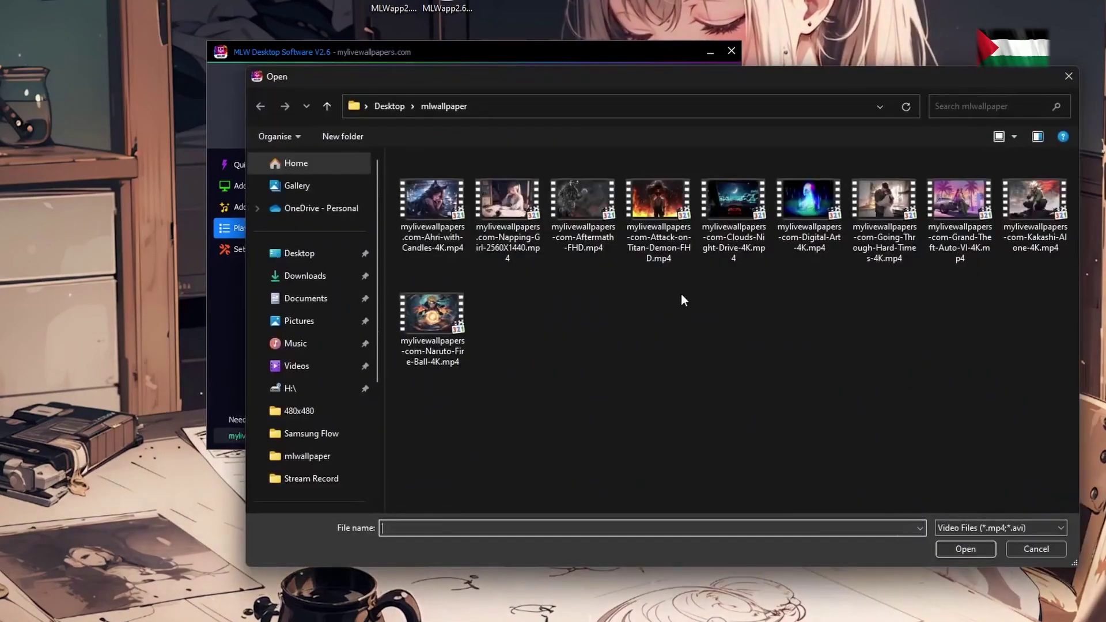
pyautogui.doubleClick(1035, 199)
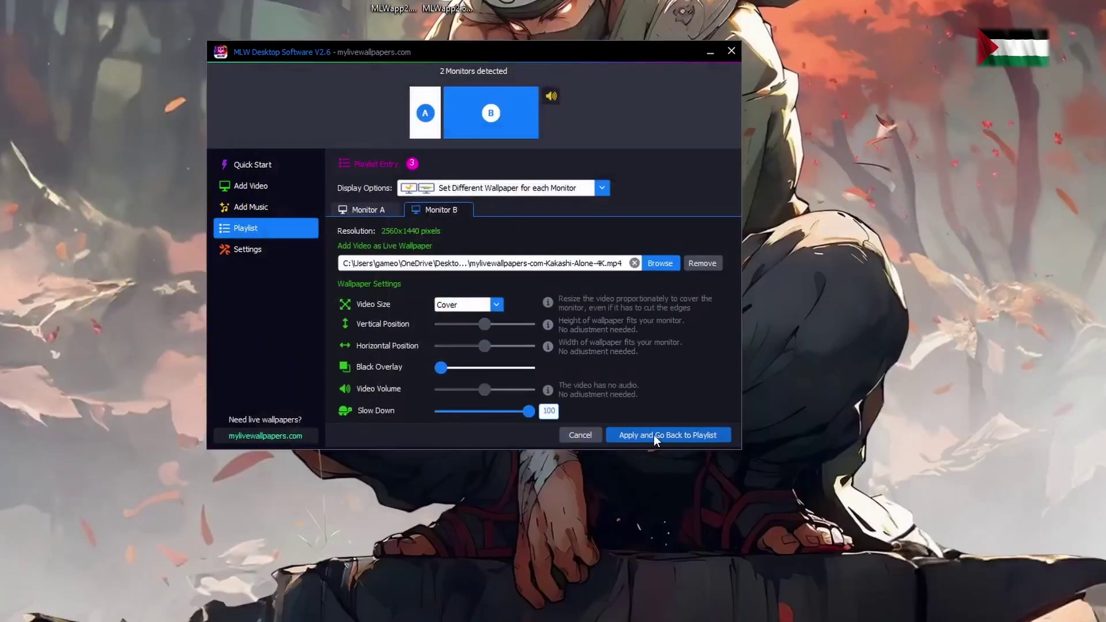
pyautogui.click(655, 435)
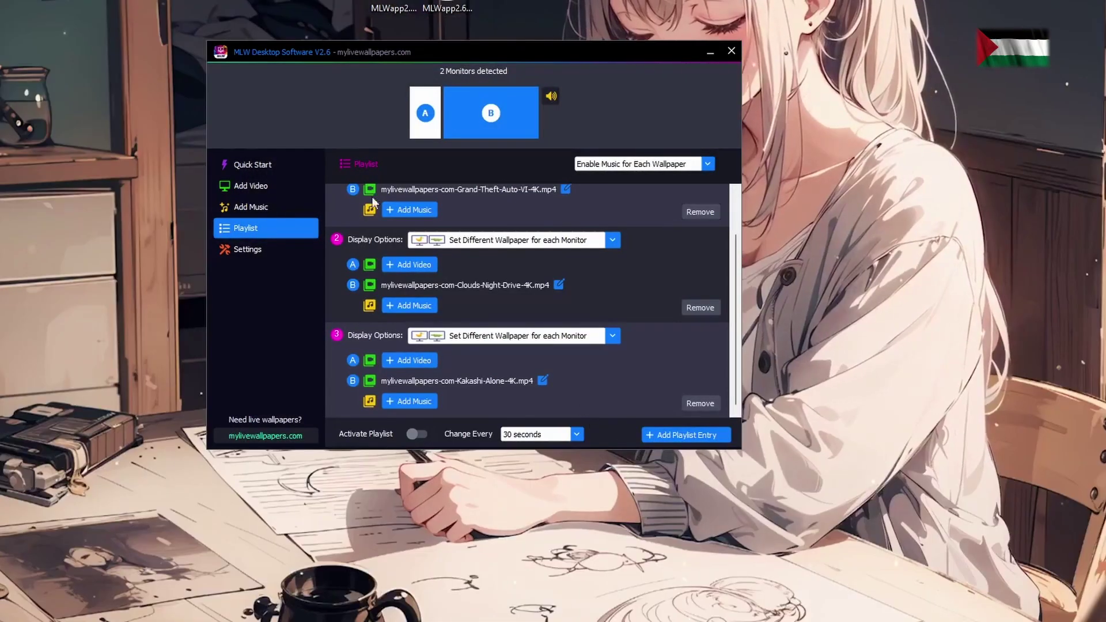
# Keep the playlist's change interval at 30 seconds and activate the playlist
pyautogui.click(255, 185)
pyautogui.click(245, 229)
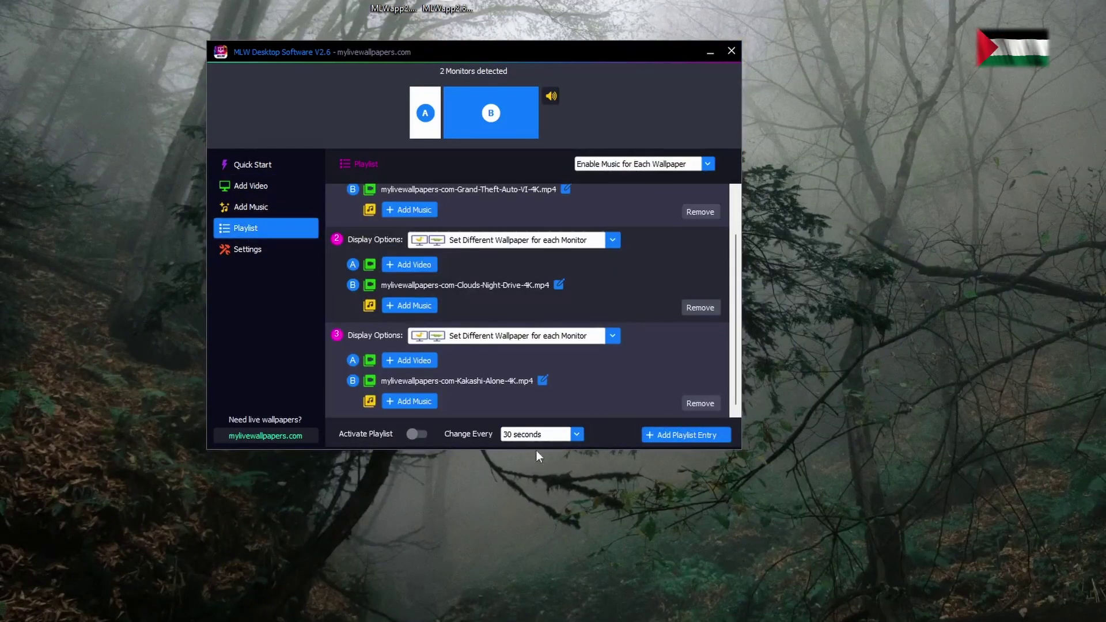
pyautogui.click(554, 436)
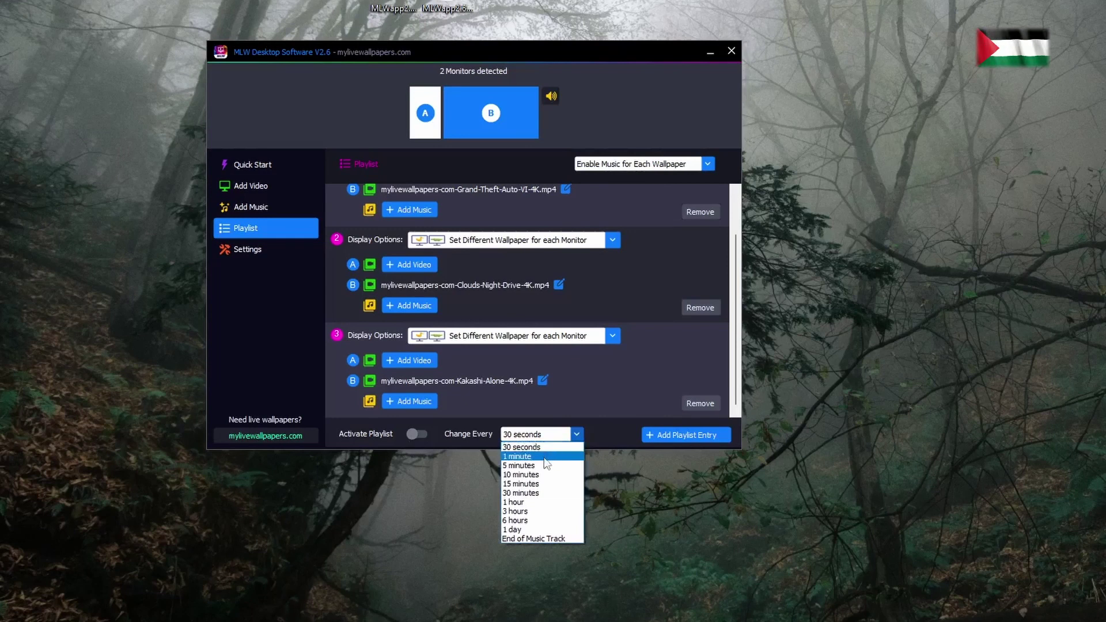
pyautogui.click(502, 403)
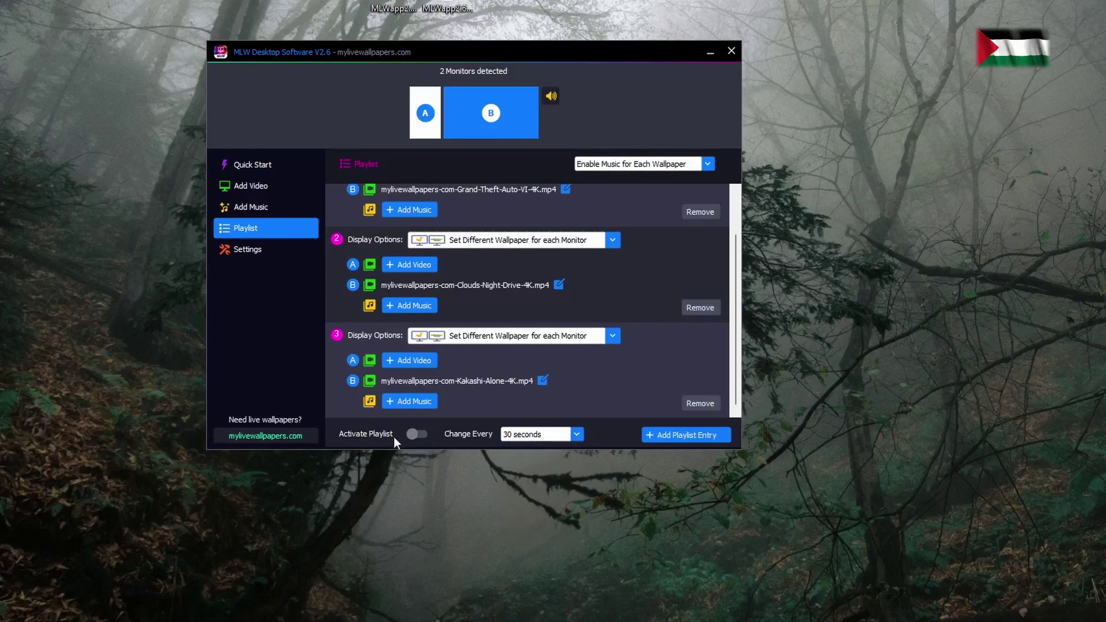
pyautogui.click(416, 434)
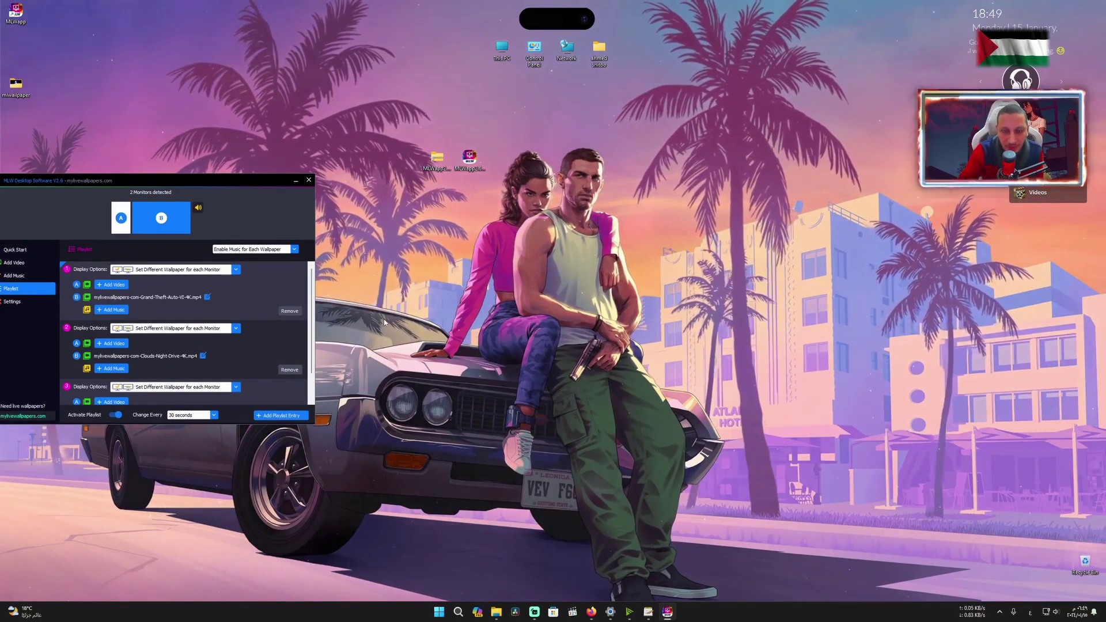
pyautogui.moveTo(115, 181); pyautogui.dragTo(273, 187)
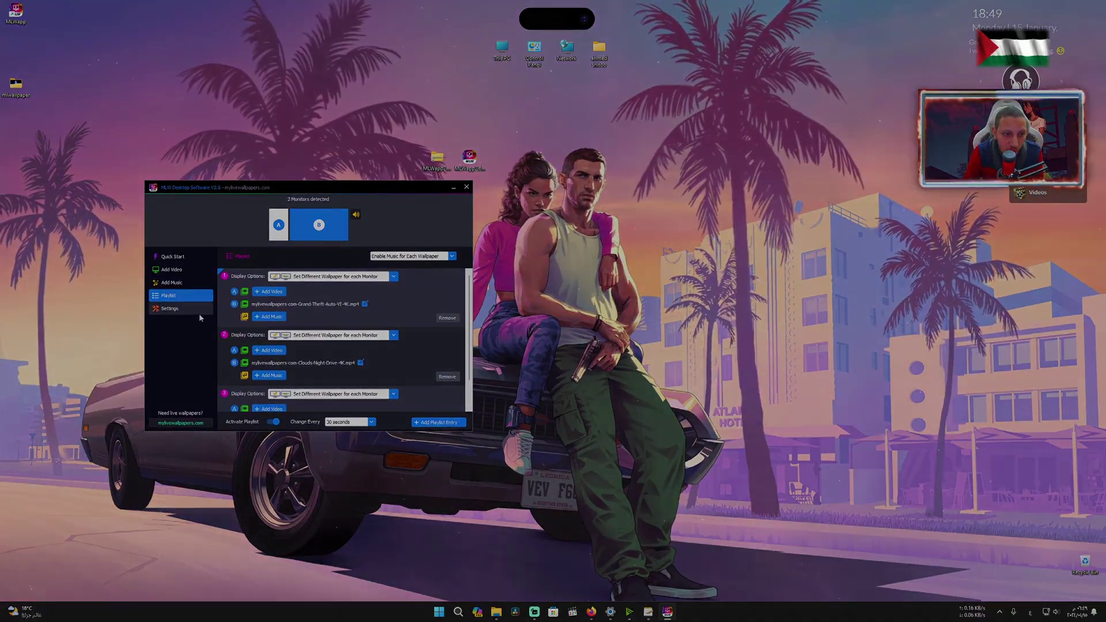
# Review the app's general settings, quick controls and About information
pyautogui.click(200, 313)
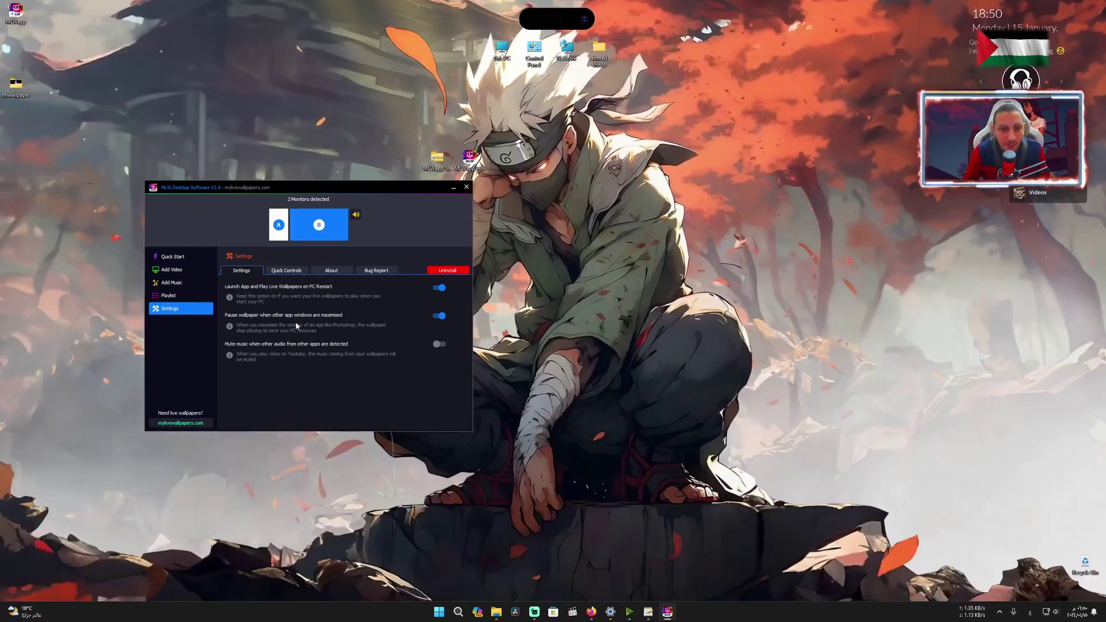
pyautogui.click(291, 269)
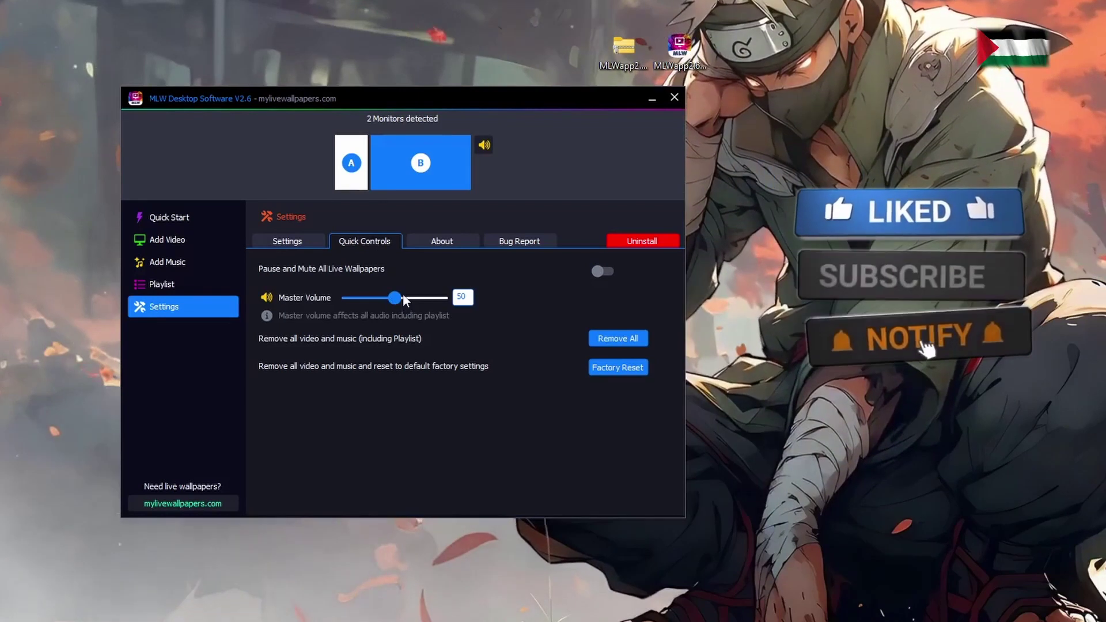
pyautogui.click(436, 242)
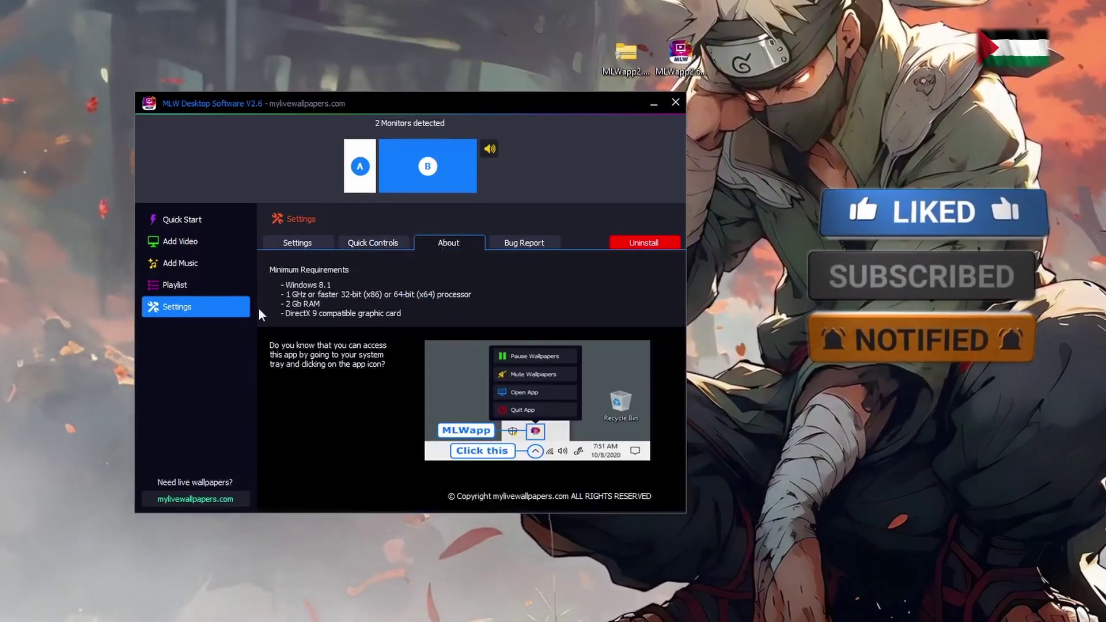